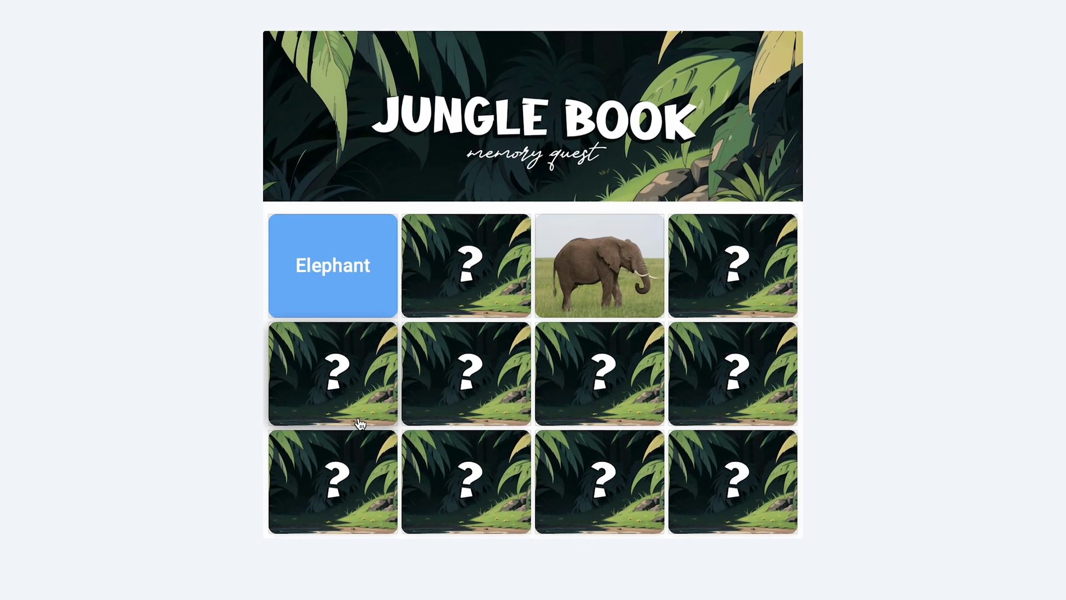
Flip five cards in the bottom and middle rows of the Jungle Book game, revealing the tiger.
click(359, 444)
click(606, 473)
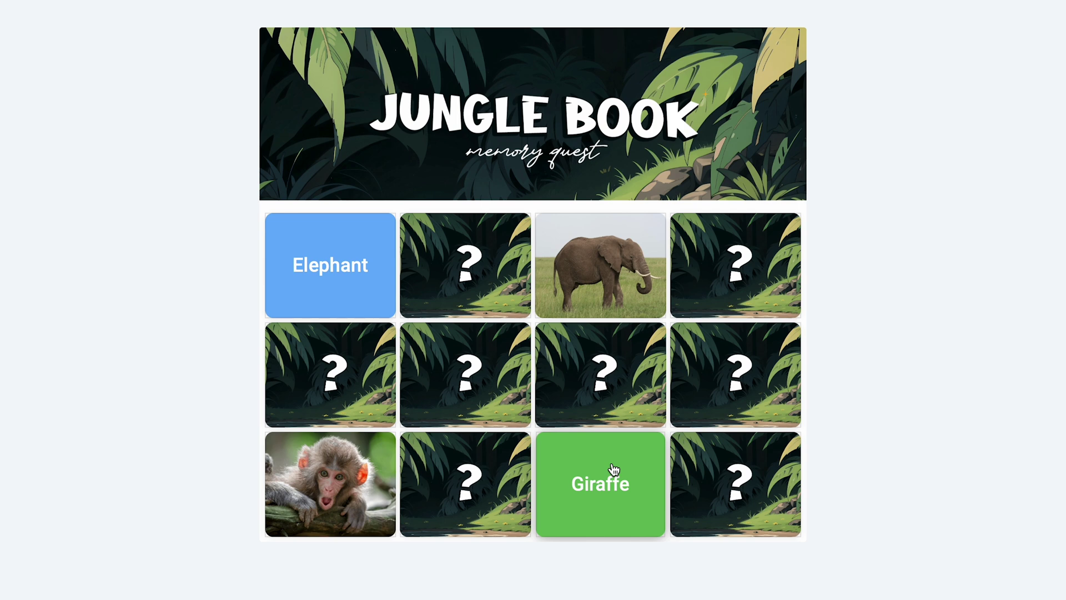
click(734, 483)
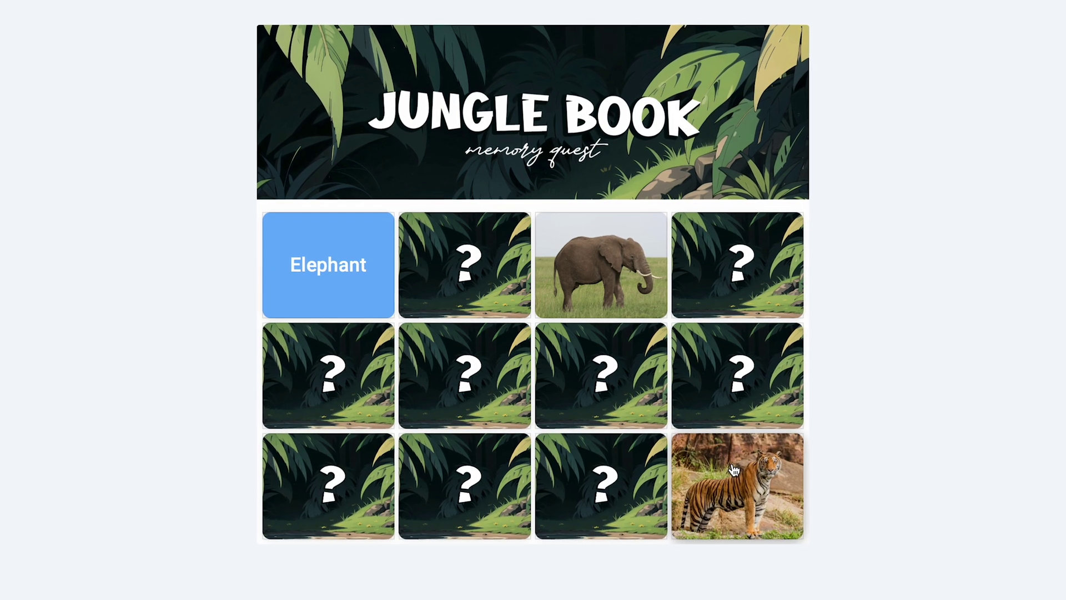
click(519, 472)
click(496, 414)
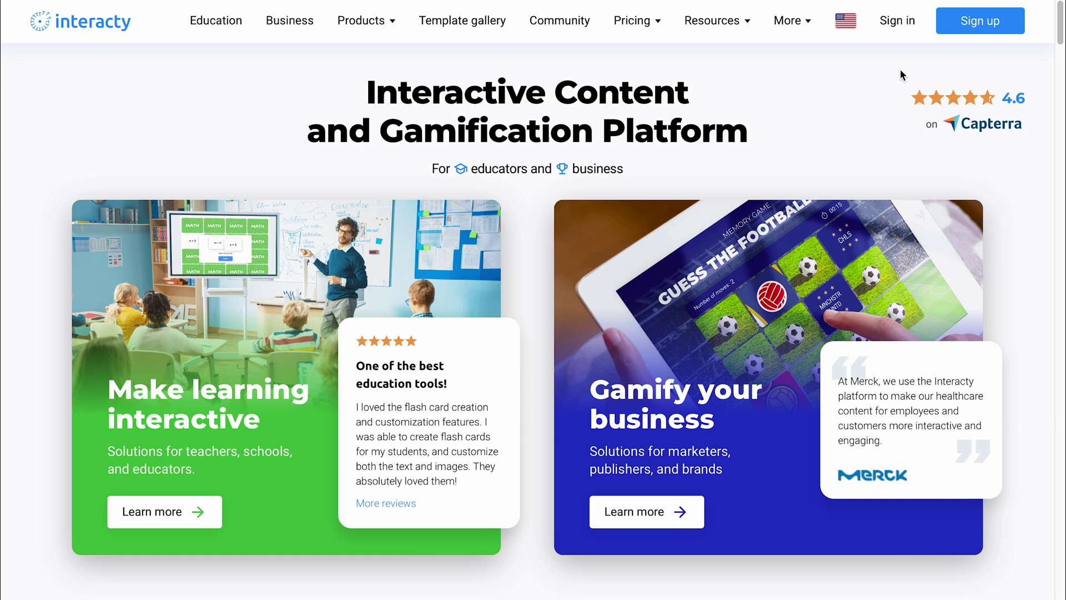
Sign in with the account email and password, then create a new project from scratch.
click(897, 21)
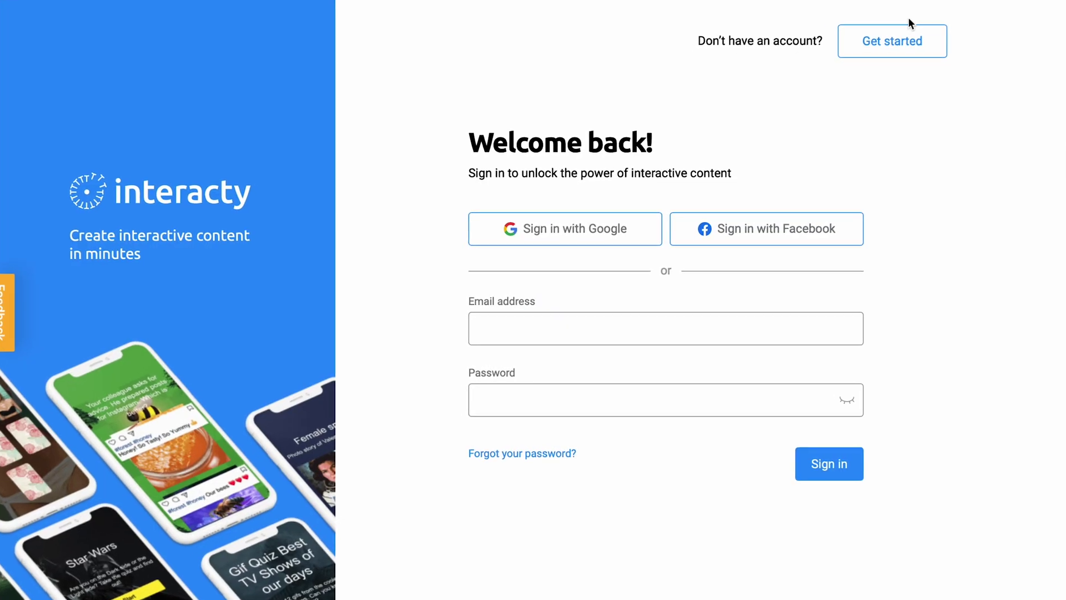
text(email@example.com)
key(Tab)
text(********)
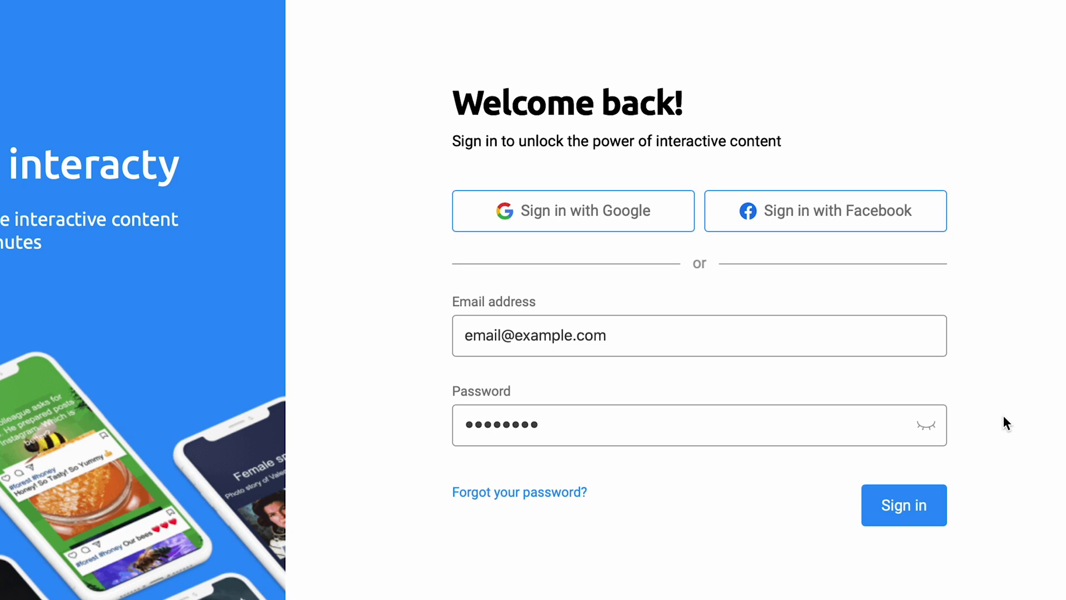
click(926, 503)
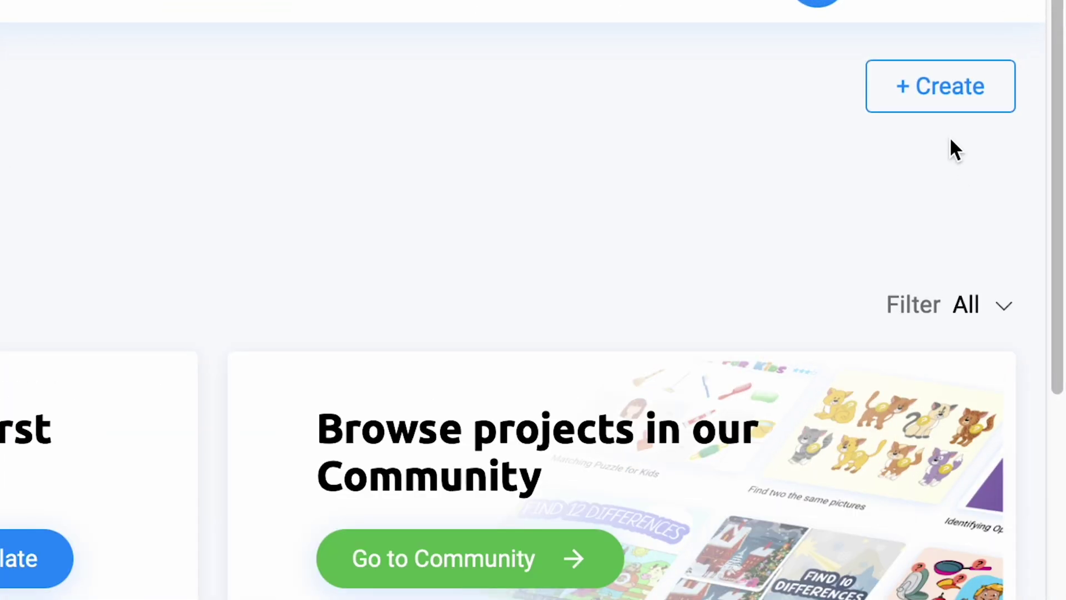
click(953, 111)
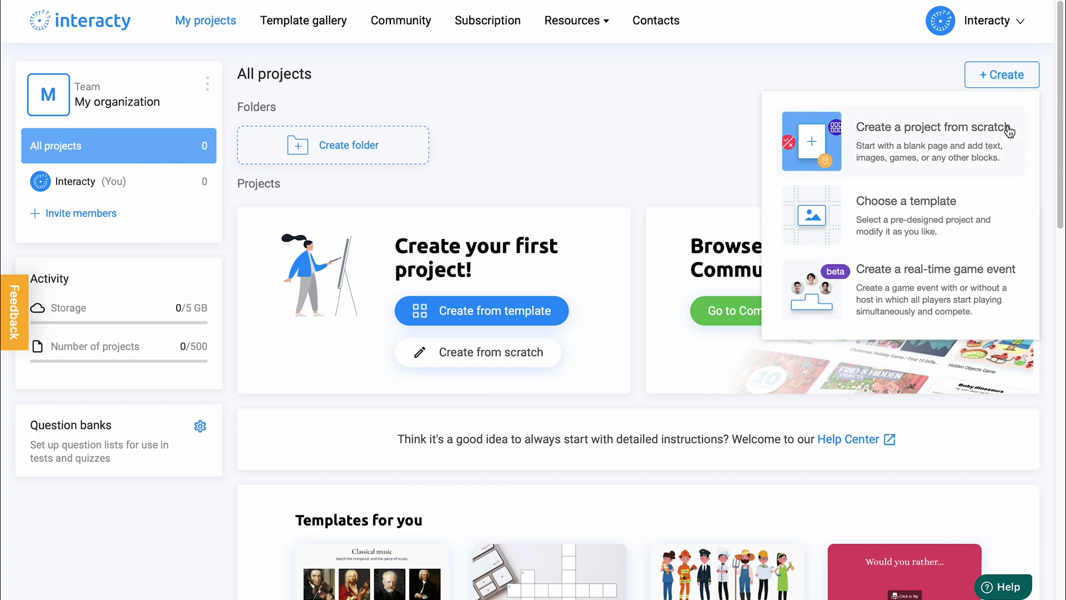
click(1010, 132)
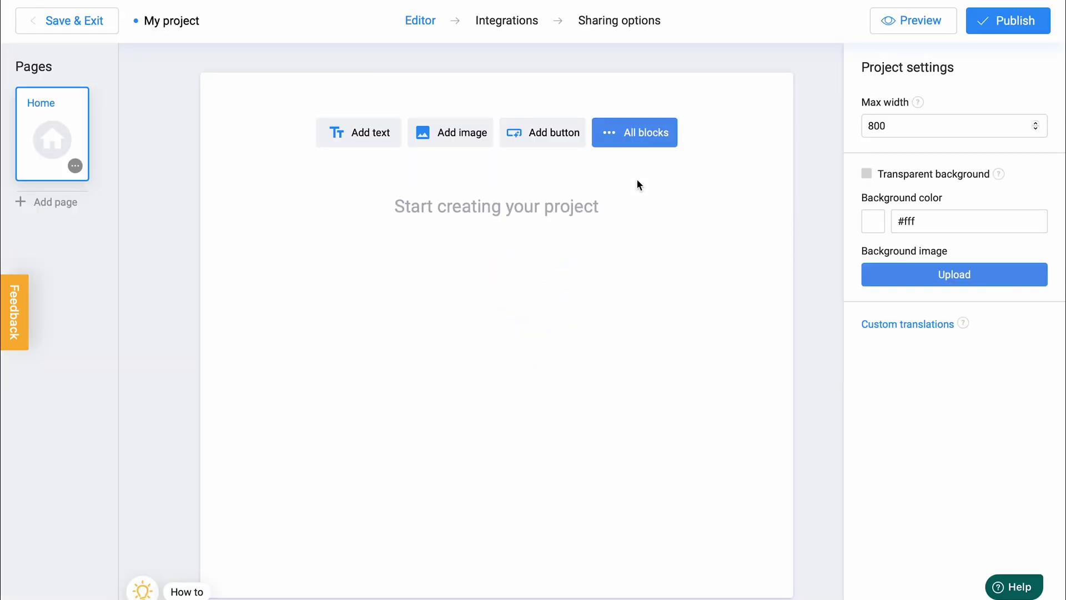
Add a Memory block from the 12-card Simple layout 2 template.
click(637, 145)
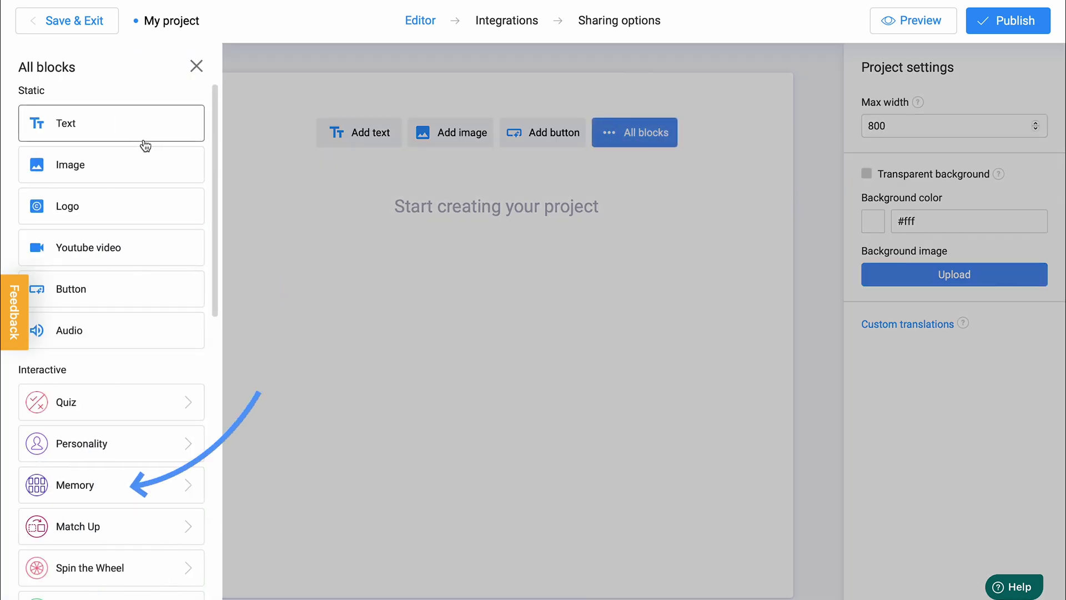
click(134, 504)
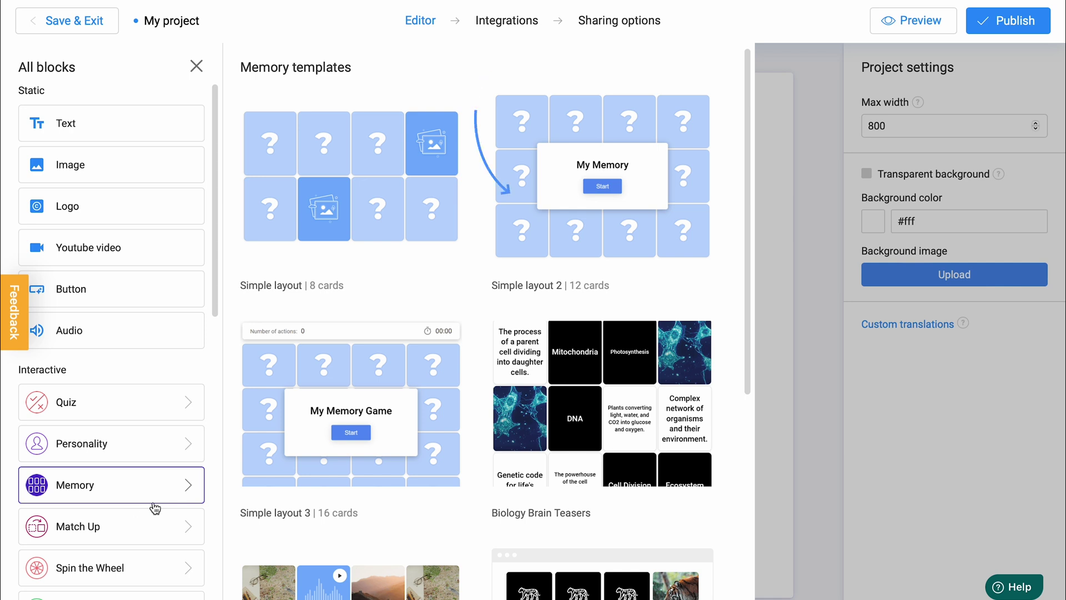
click(557, 230)
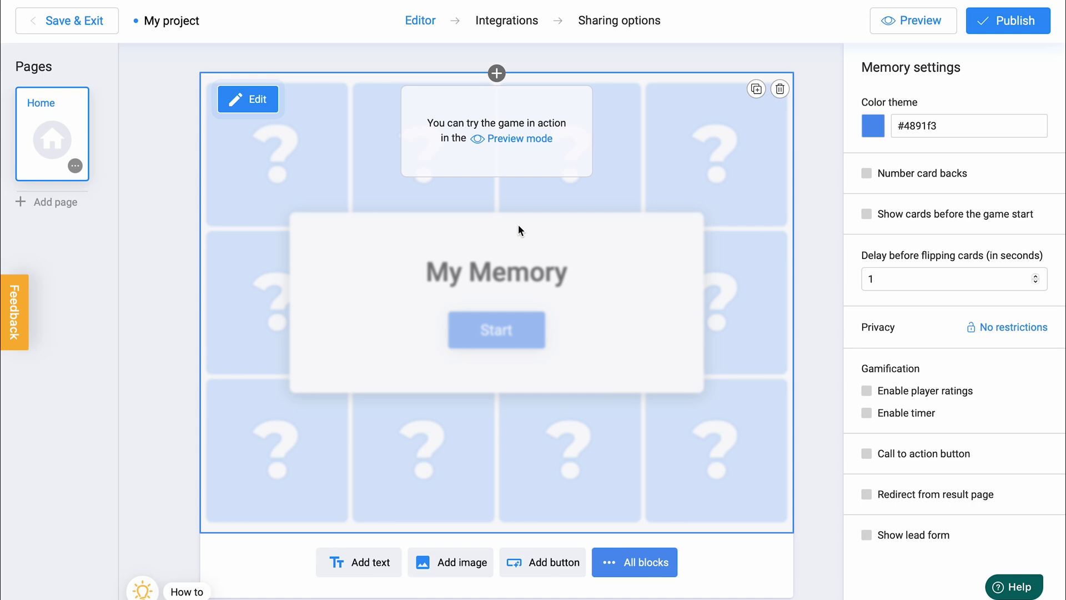
Open the Memory block's options and keep the Layout at 4x3.
click(263, 114)
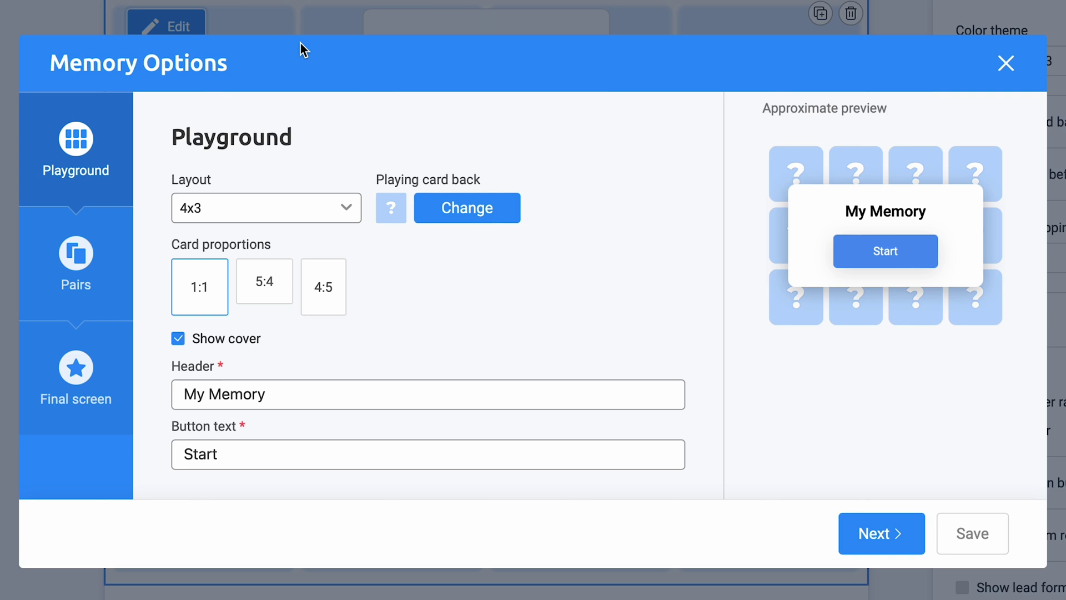
click(315, 208)
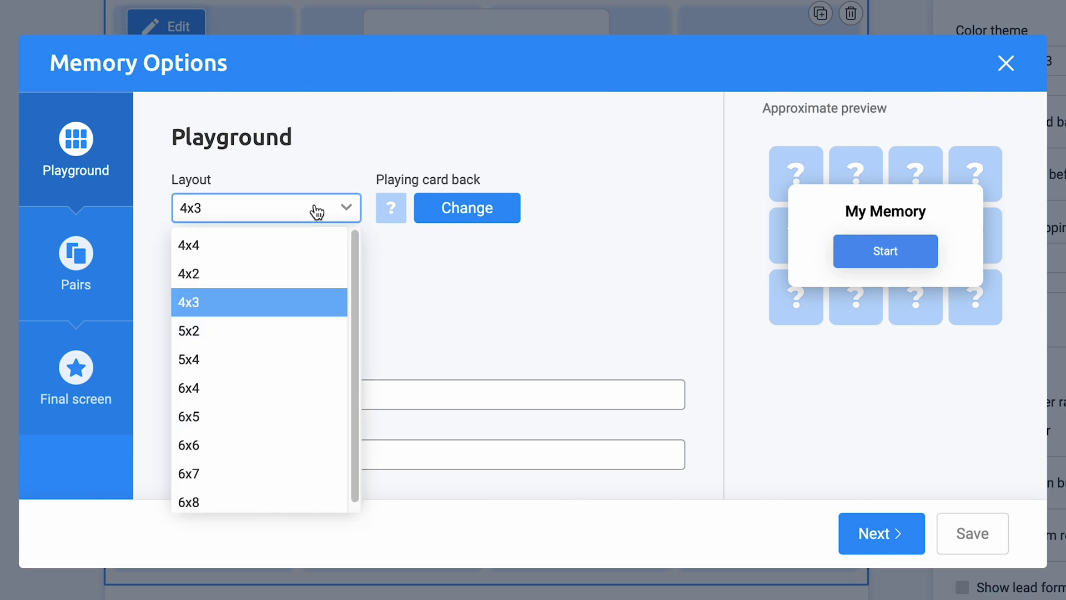
click(316, 211)
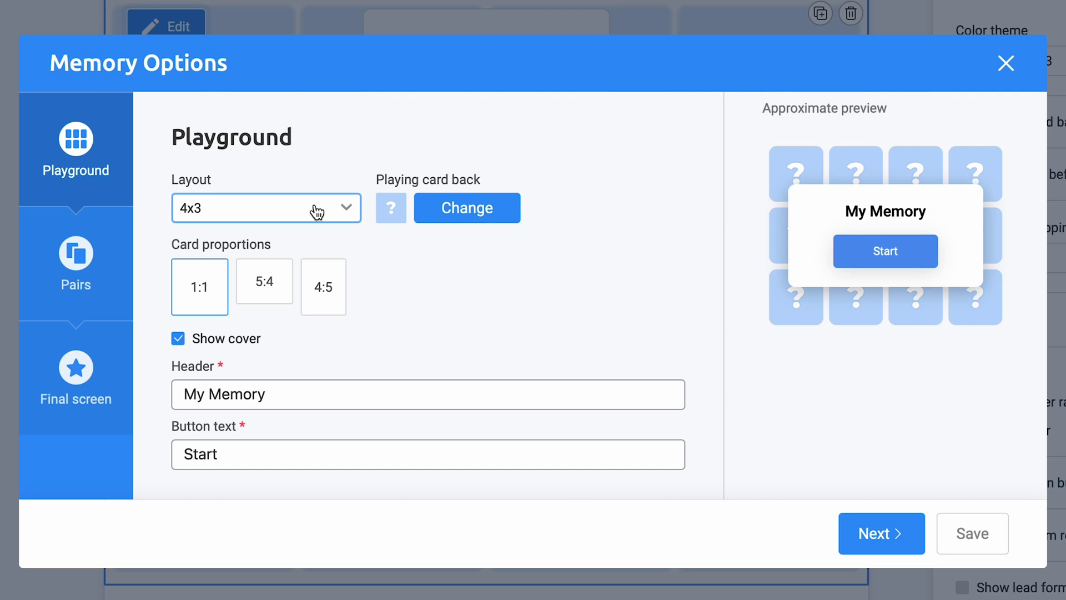
Upload the jungle question-mark picture 1.png and use it as the playing card back.
click(445, 210)
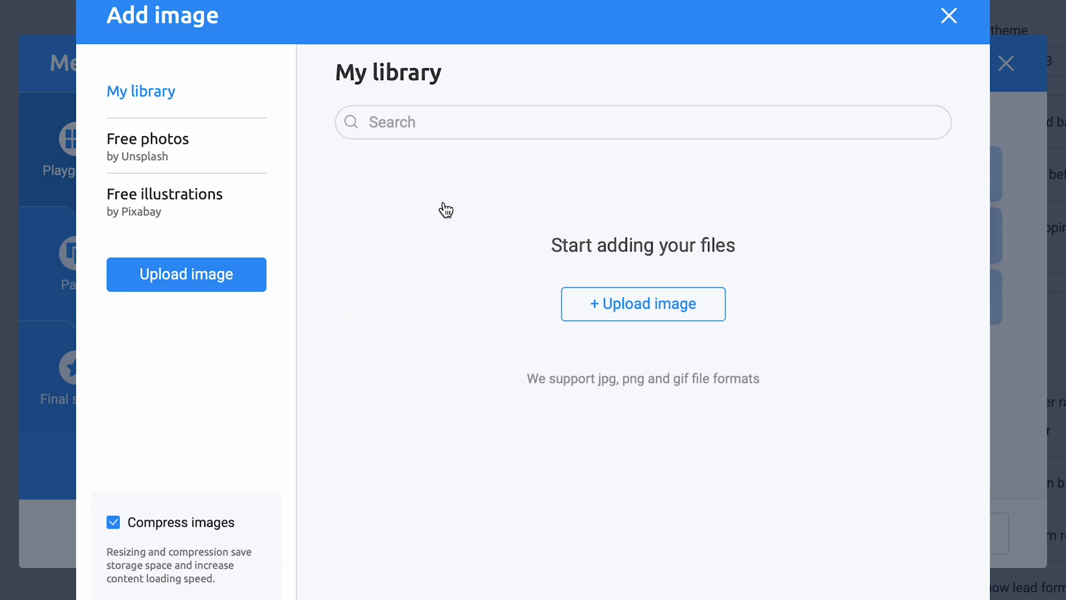
click(241, 285)
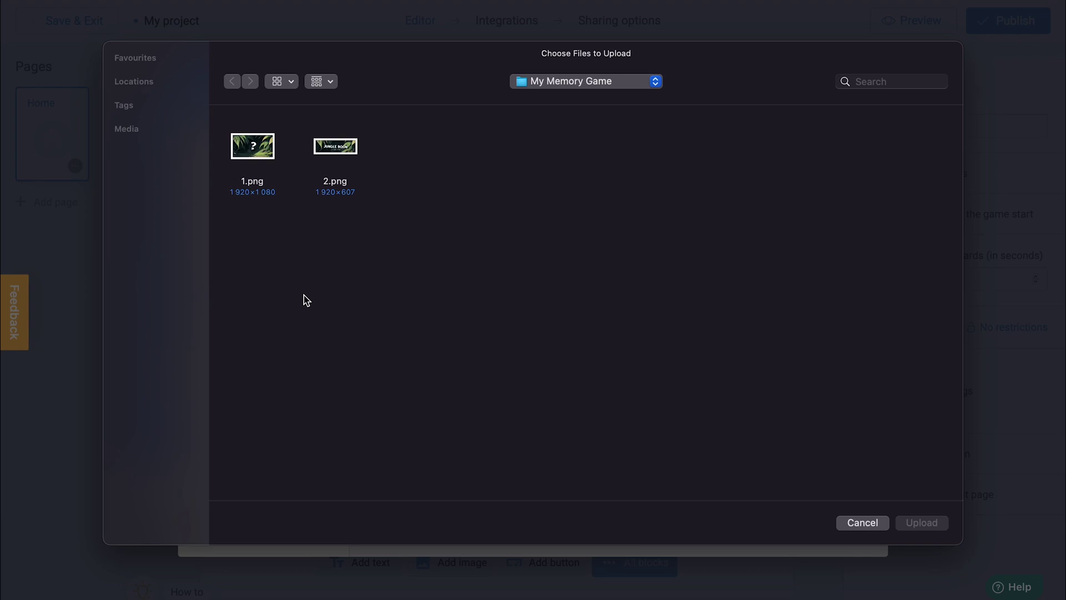
double_click(261, 158)
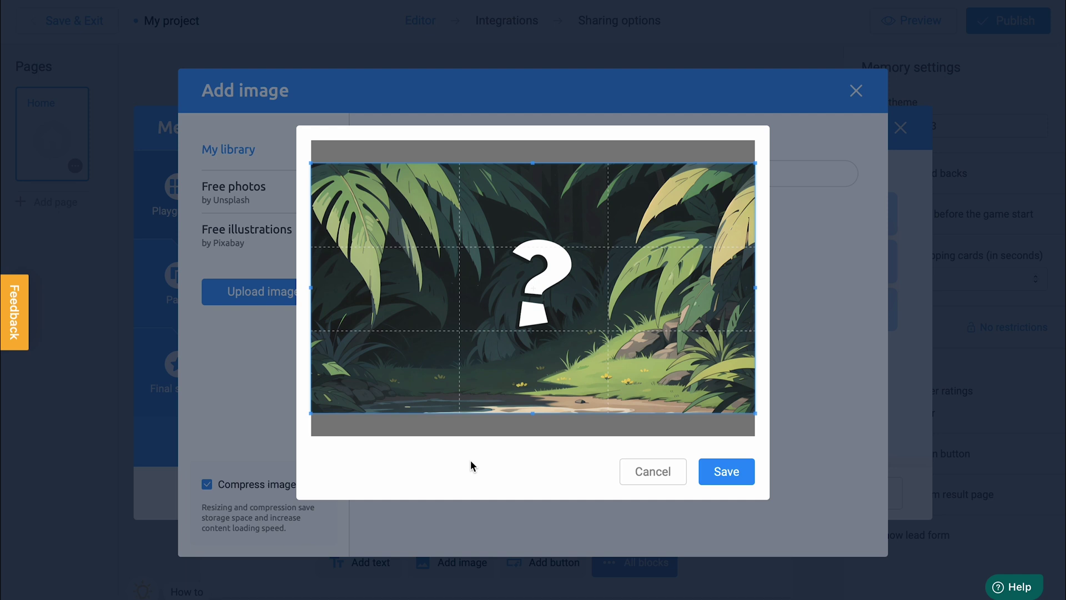
click(707, 468)
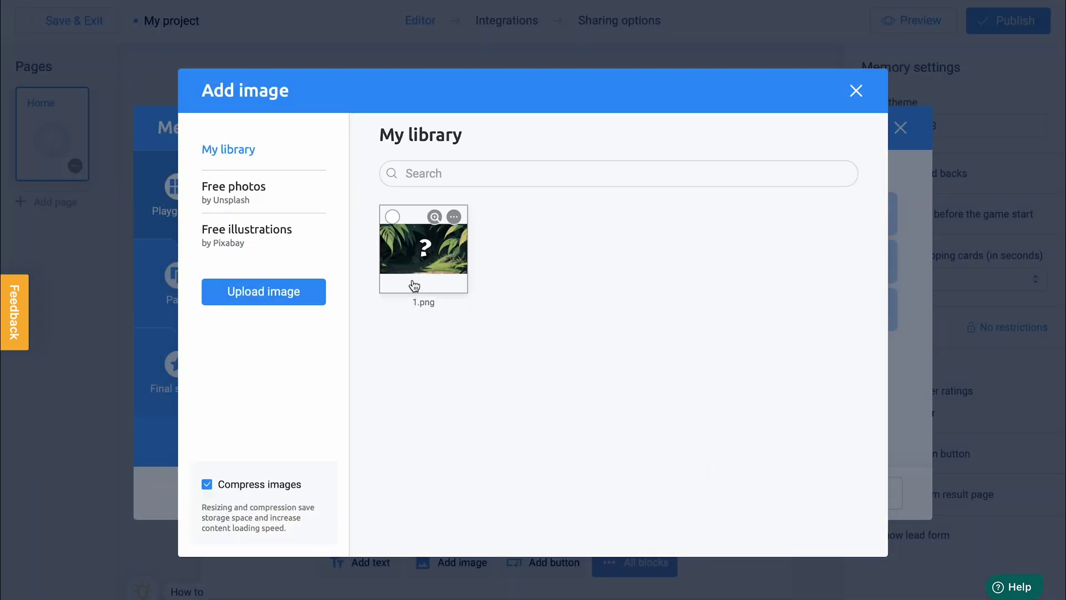
click(415, 272)
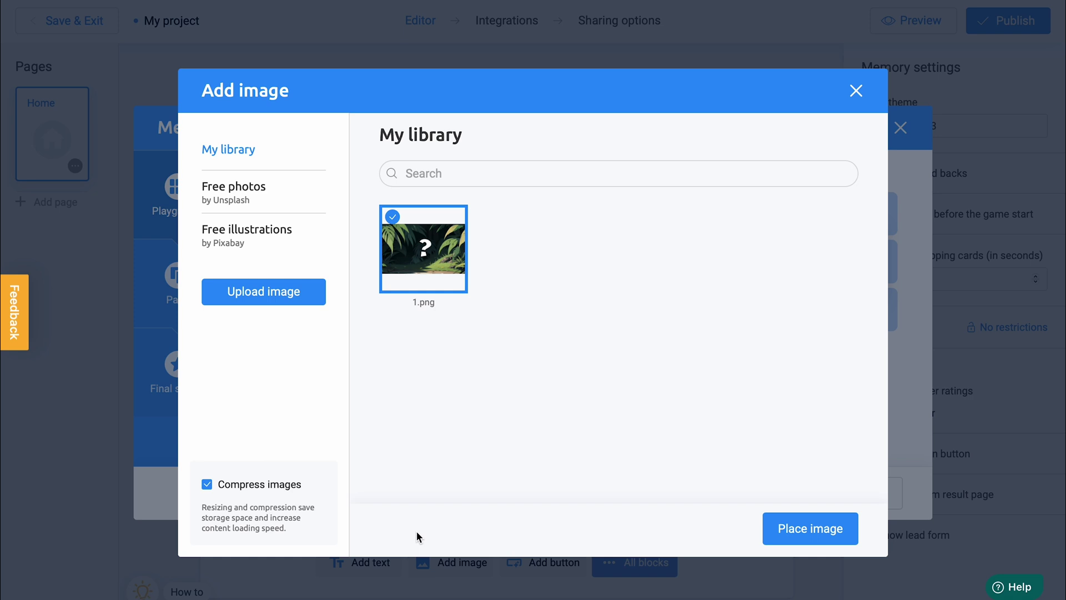
click(777, 536)
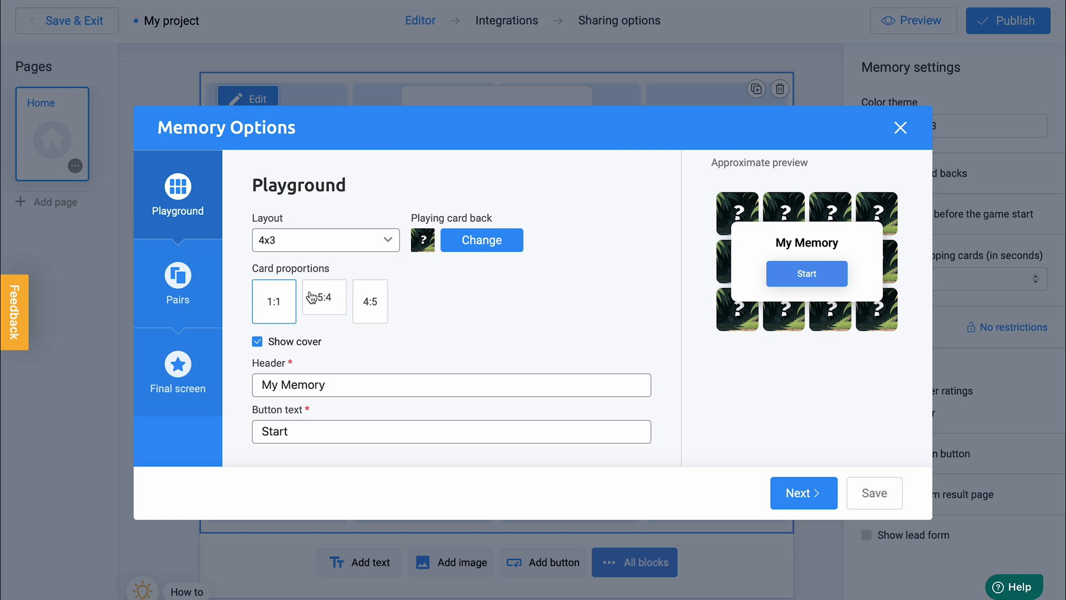
Turn off Show cover, set 5:4 card proportions, and continue to the Pairs page.
click(304, 345)
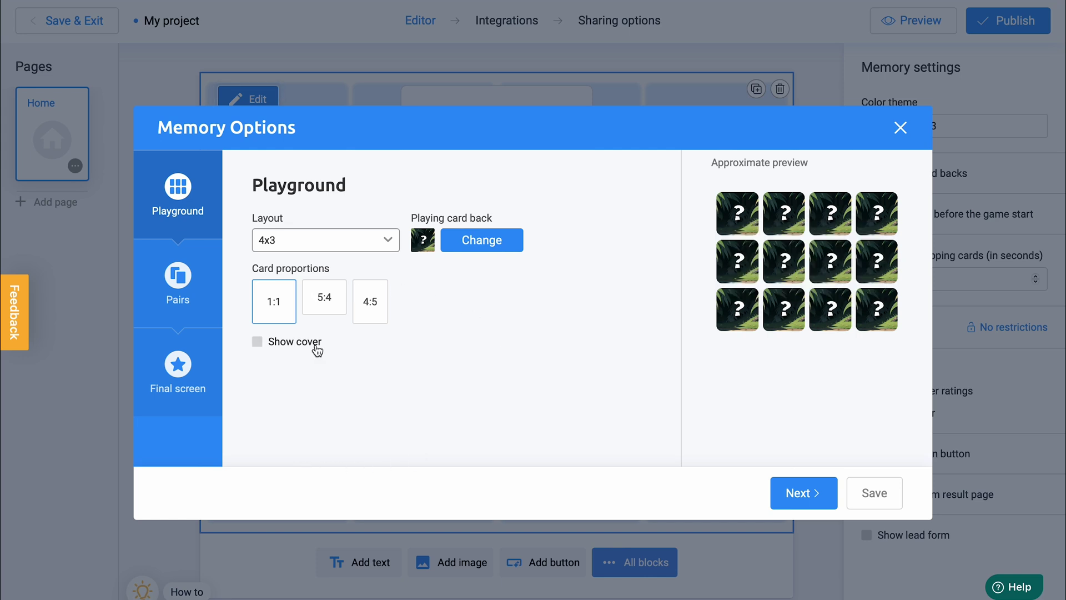
click(322, 310)
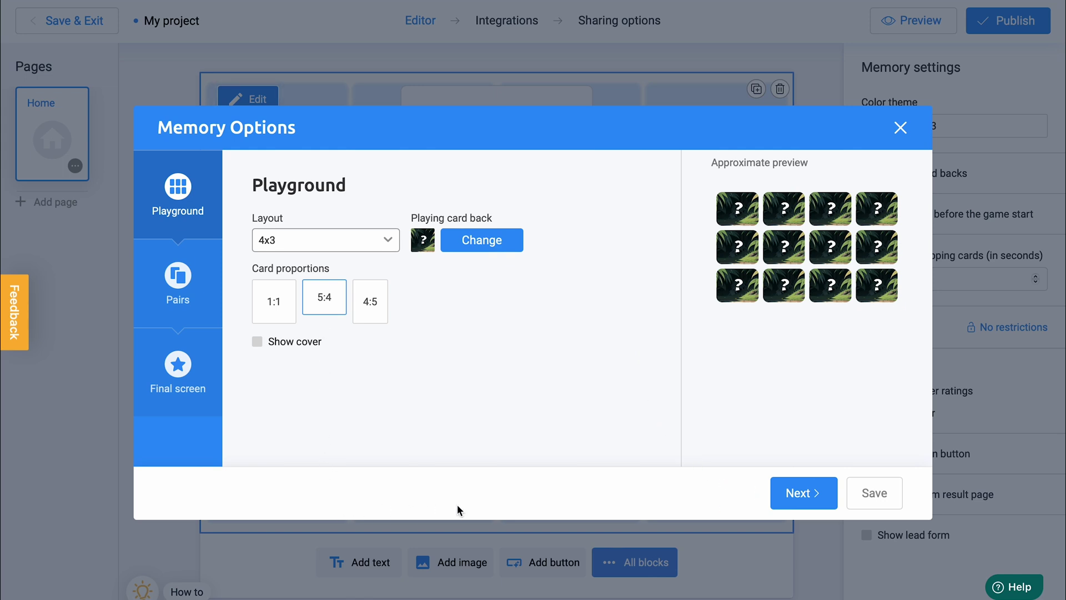
click(820, 506)
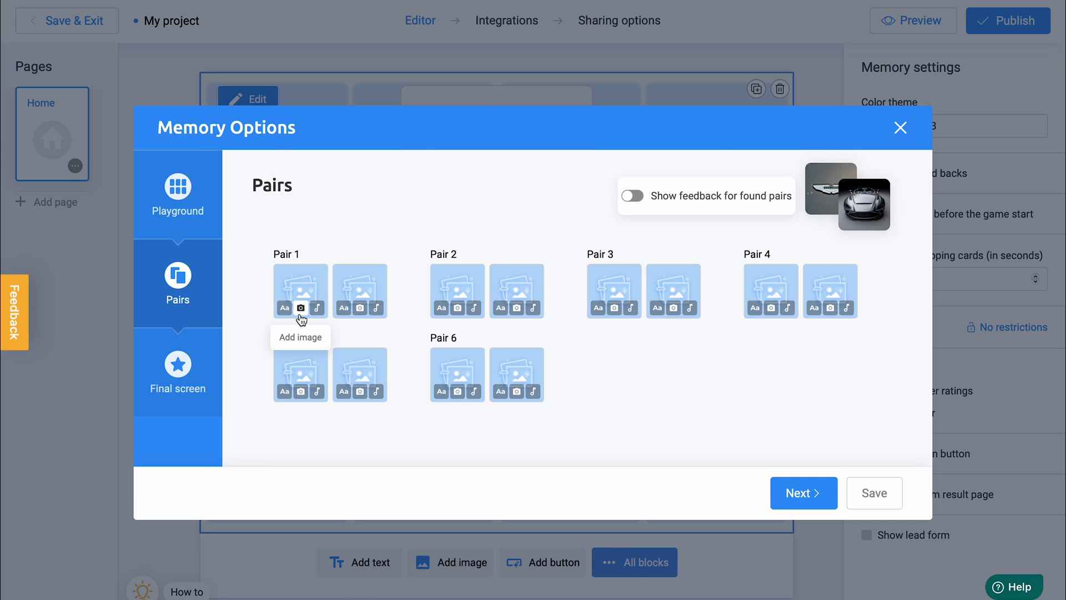
Place a free 'monkey' photo of a baby monkey, trimmed on the right, on Pair 1's first card.
click(300, 308)
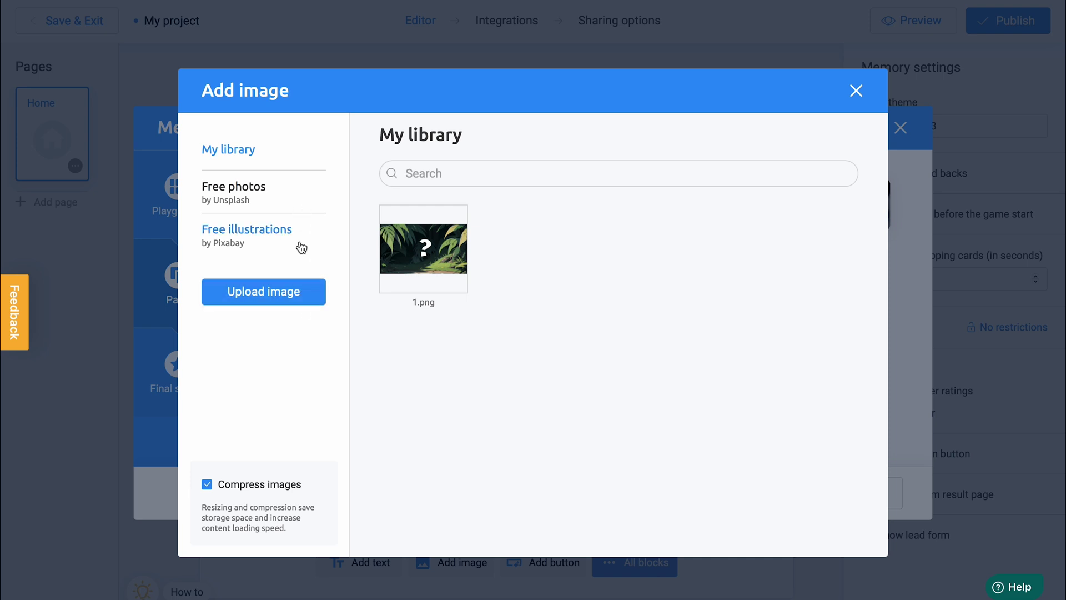
click(302, 205)
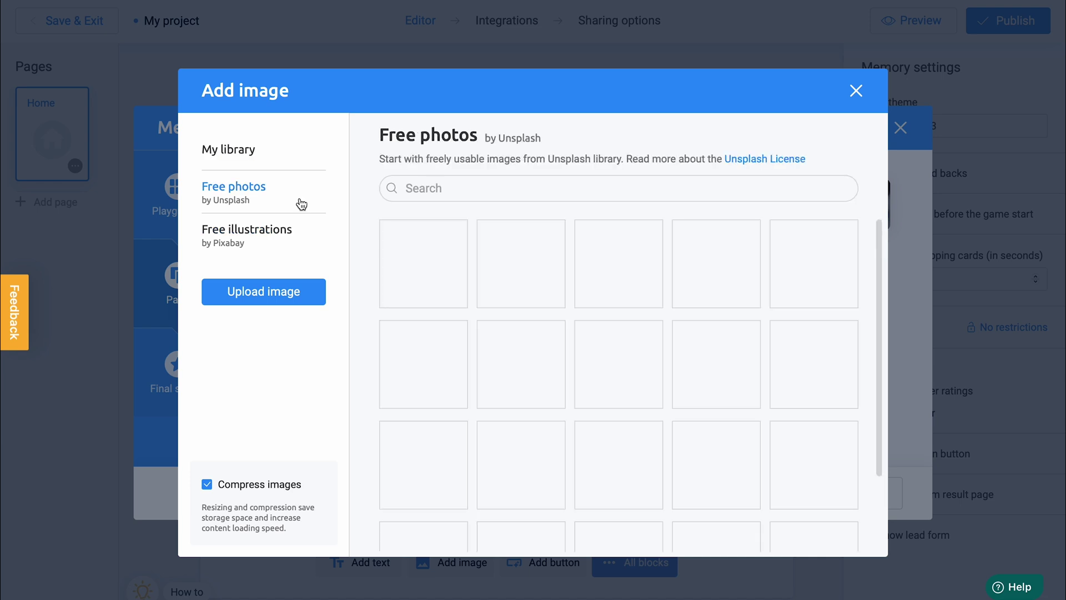
click(505, 190)
text(monkey)
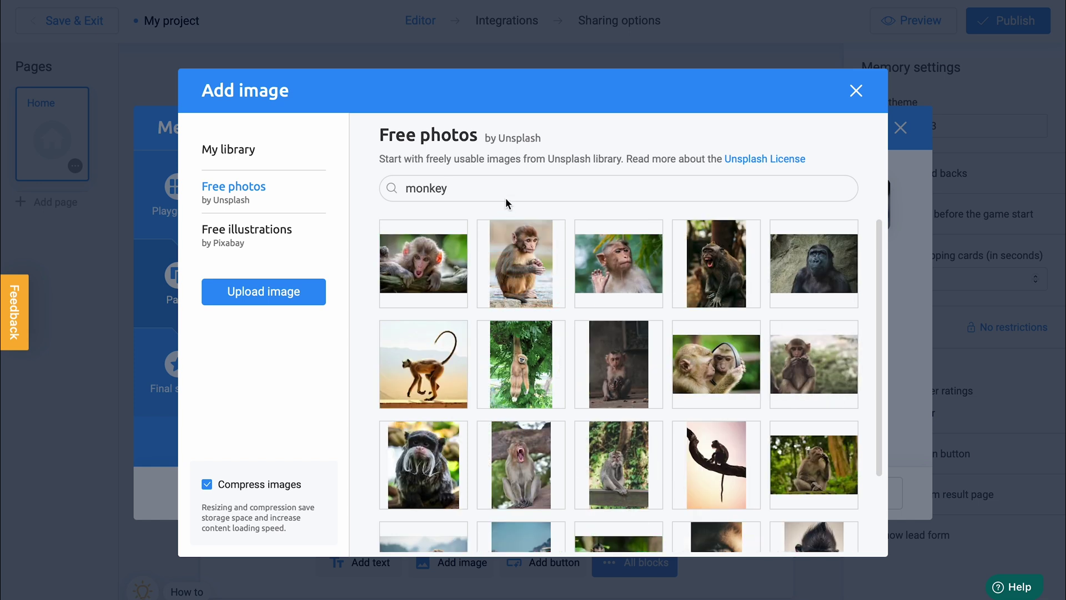
click(450, 276)
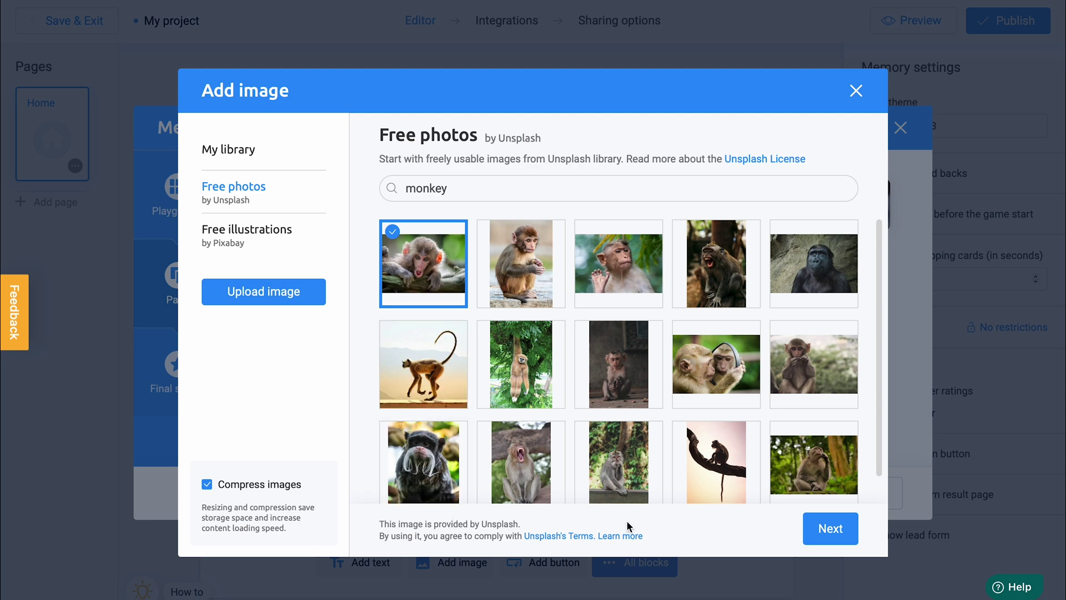
click(824, 529)
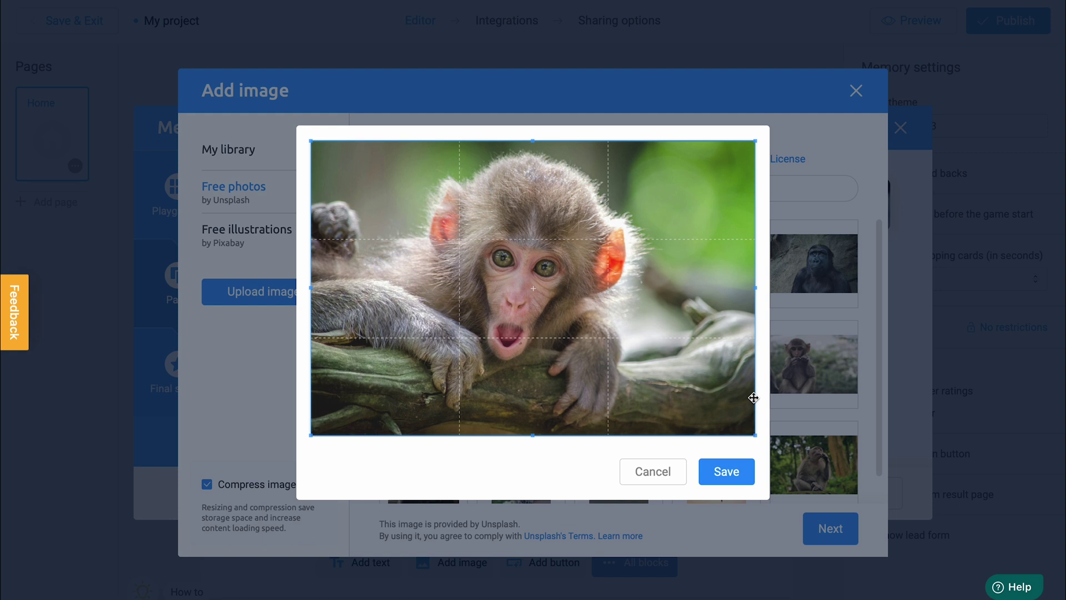
drag(754, 397, 730, 398)
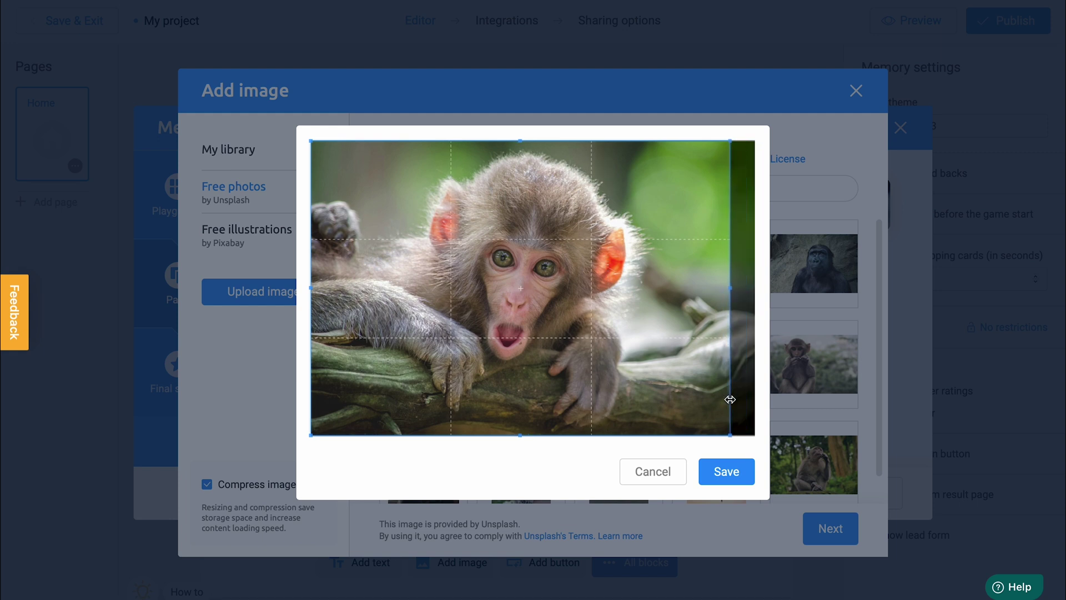
click(741, 471)
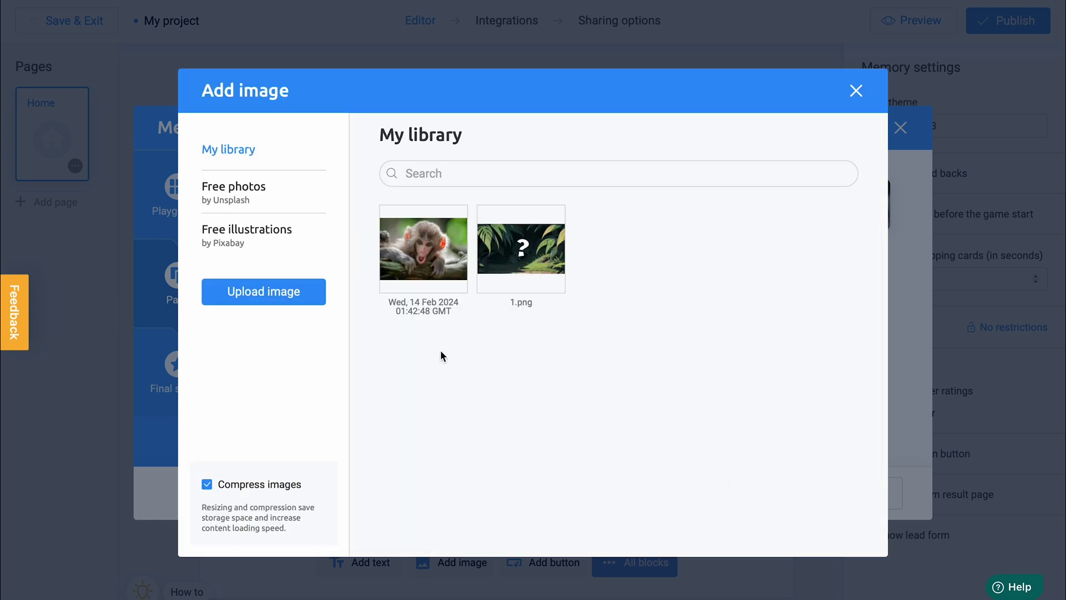
click(457, 256)
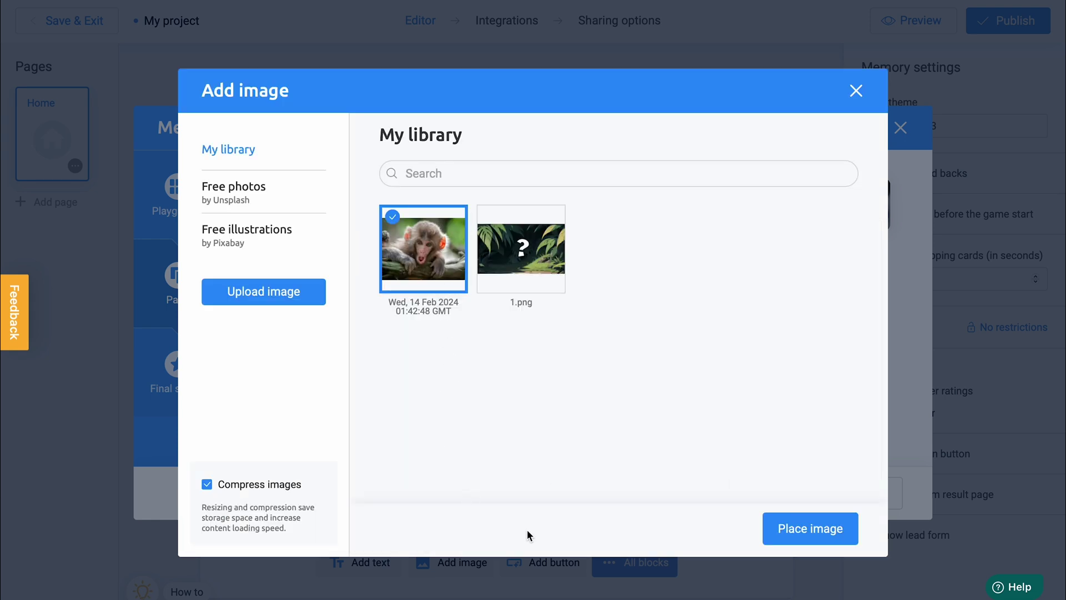
click(787, 528)
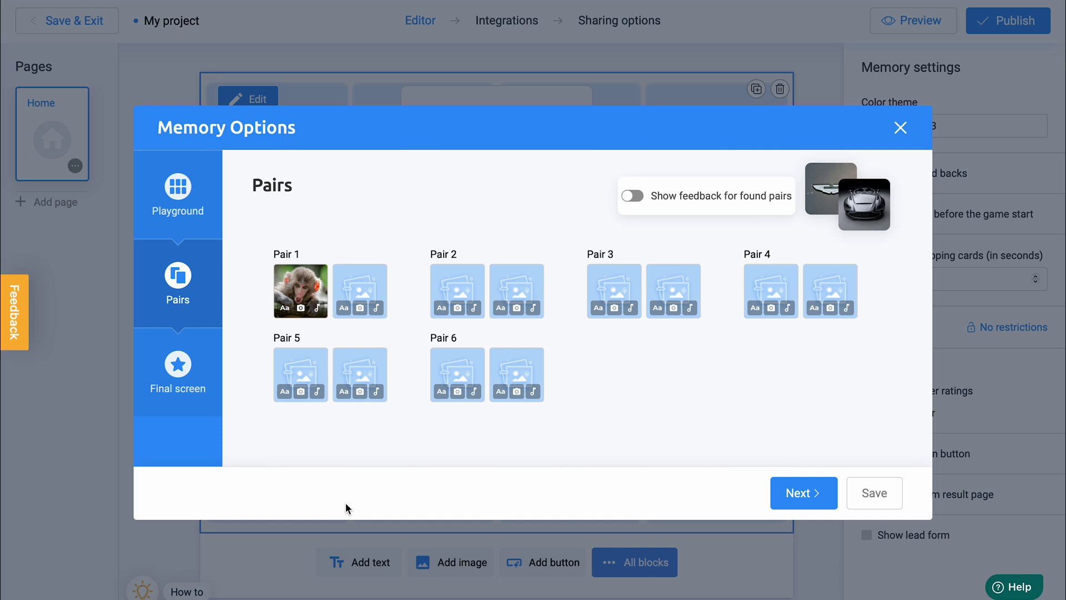
Give Pair 1's second card the text 'Monkey' on a red background.
click(344, 309)
click(392, 302)
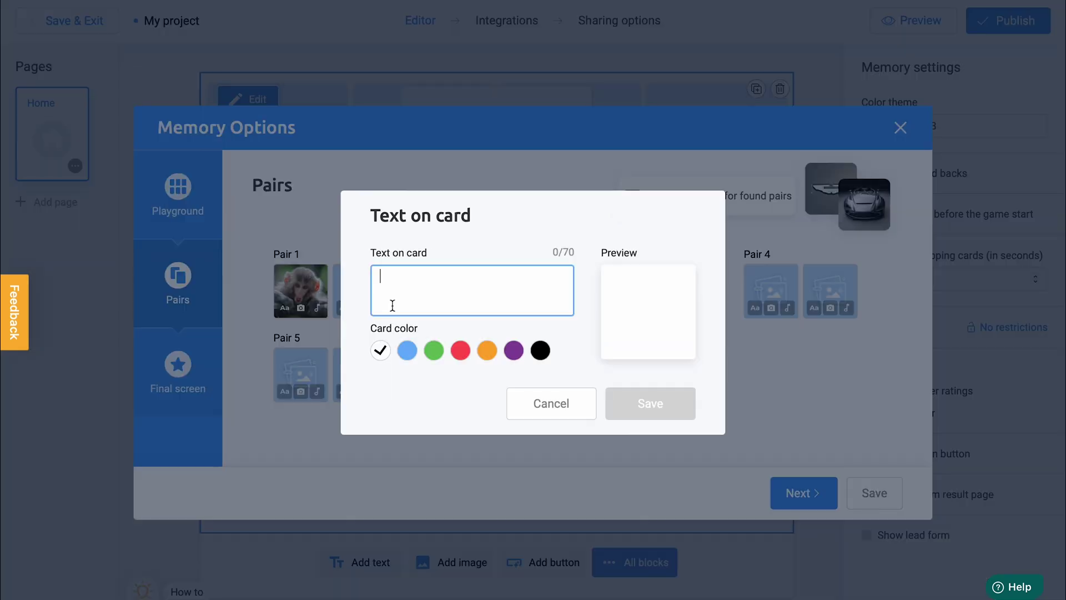
text(Monkey)
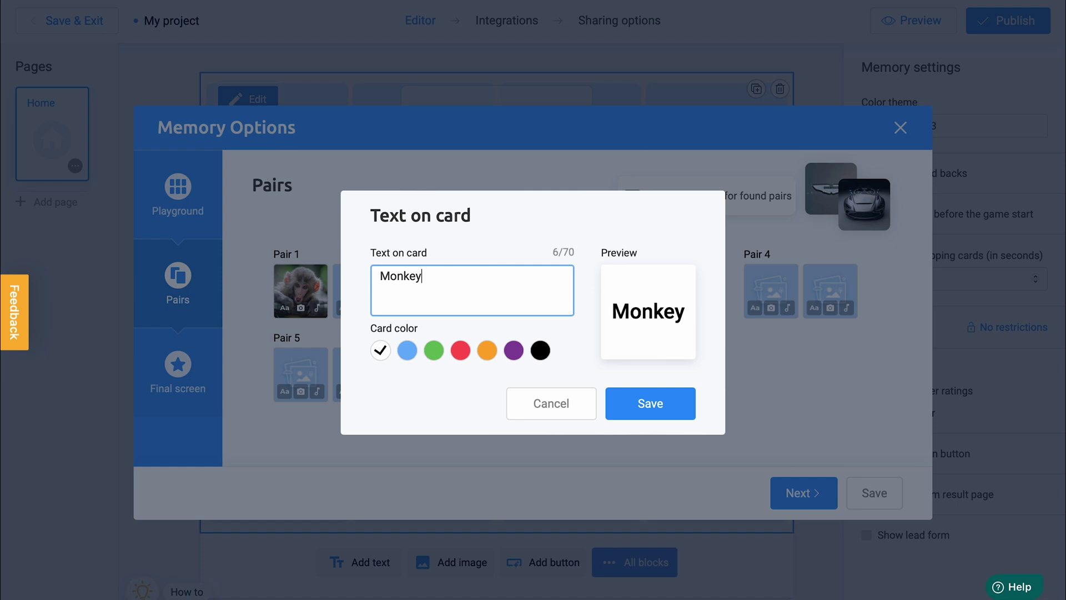
click(460, 354)
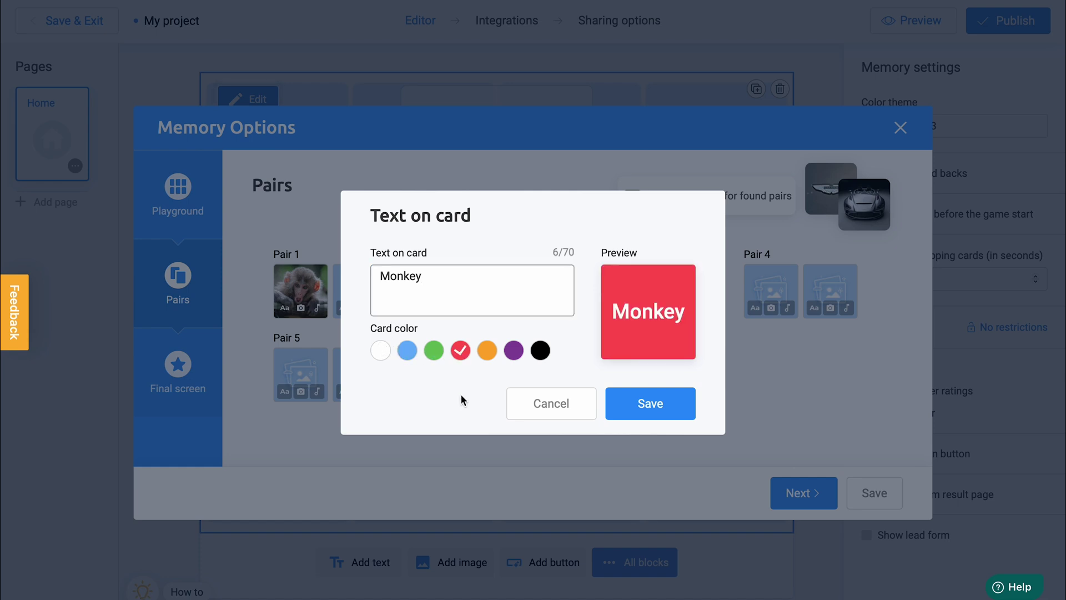
click(623, 411)
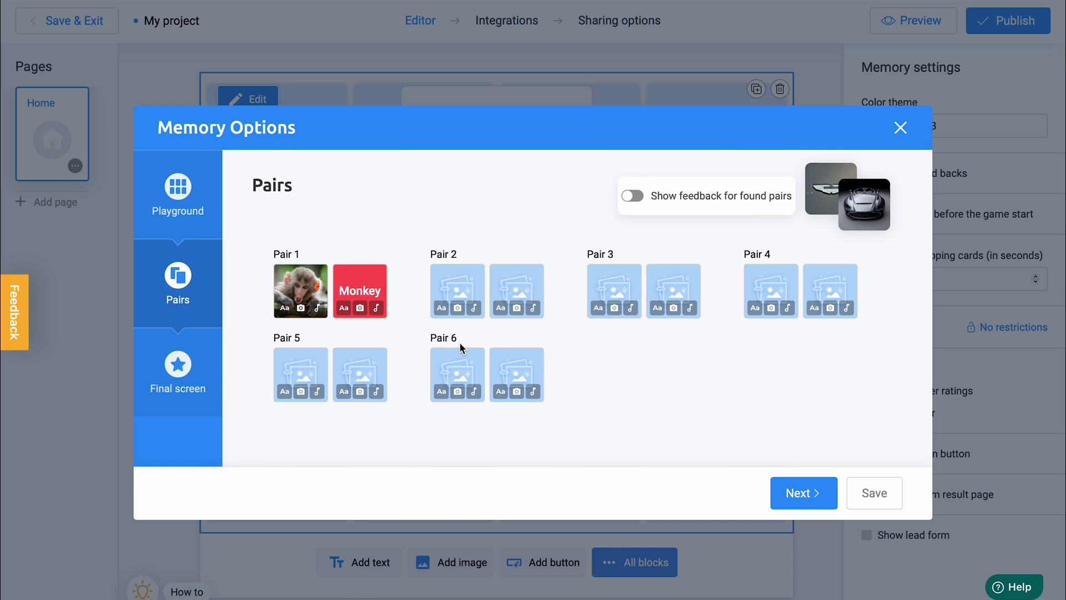
Place a free photo of a giraffe standing in grassland on Pair 2's first card.
click(458, 310)
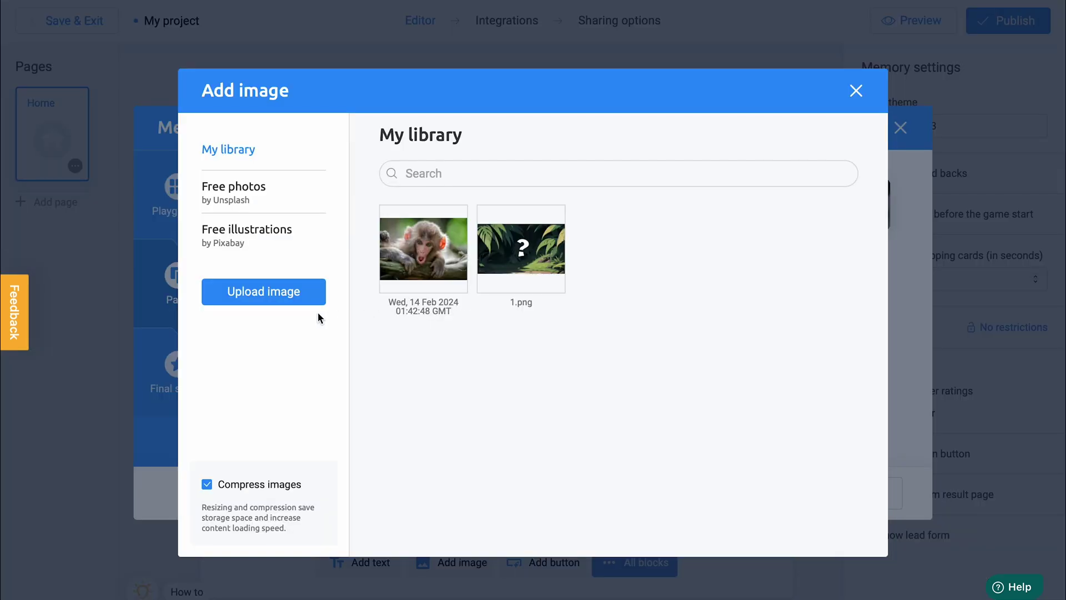
click(318, 207)
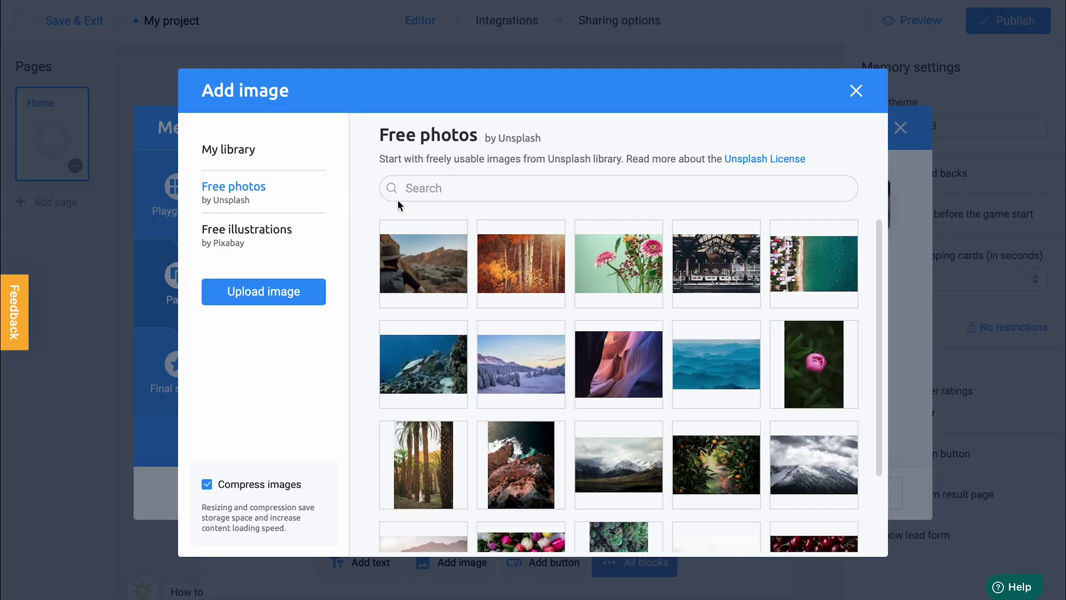
text(giraffe)
scroll(465, 250, down, 10)
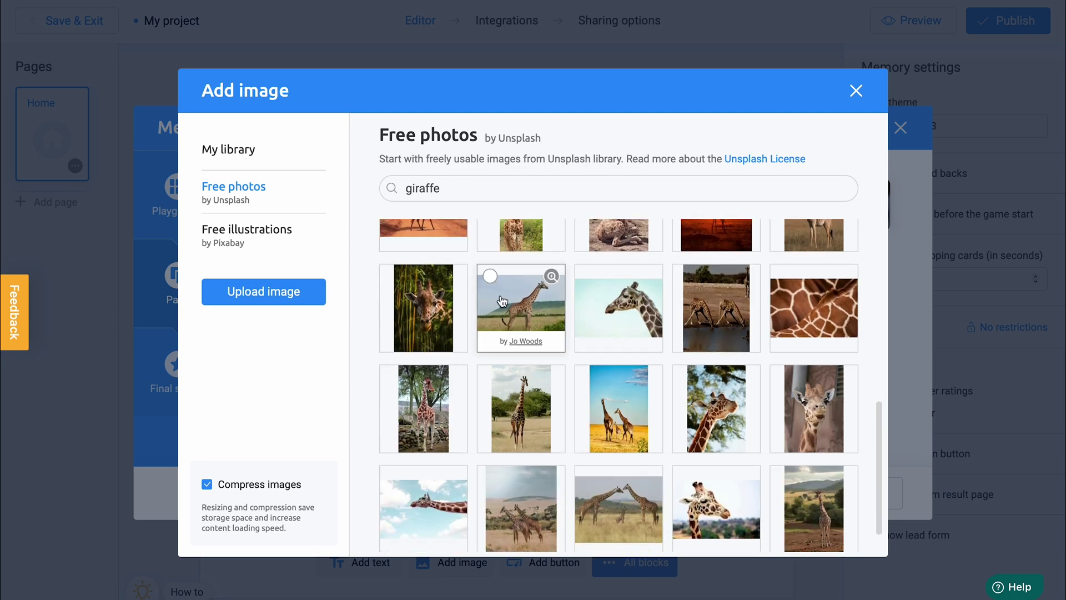
click(508, 301)
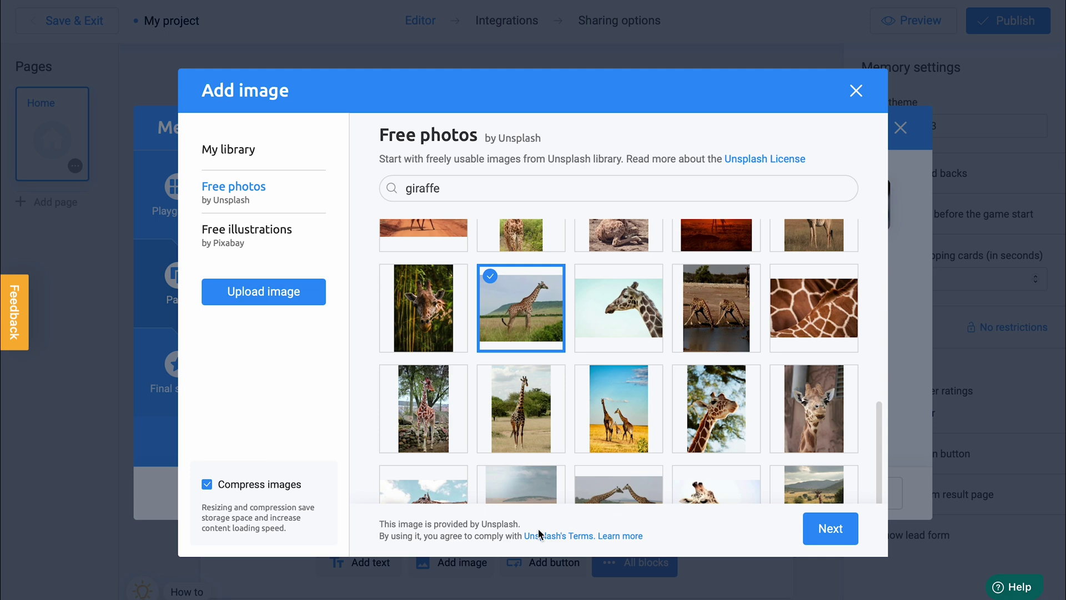
click(813, 532)
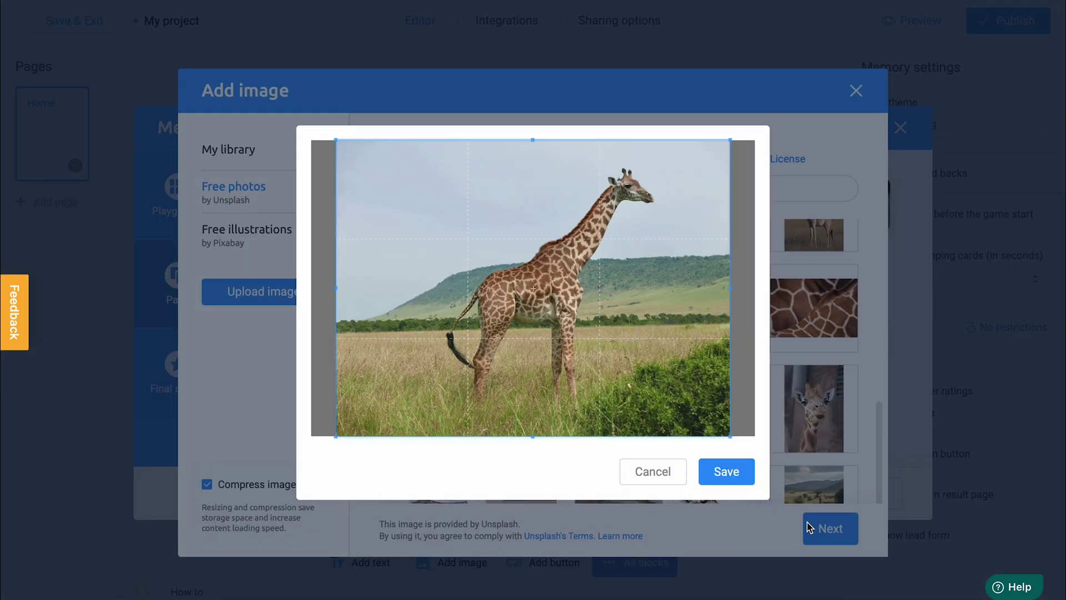
click(731, 480)
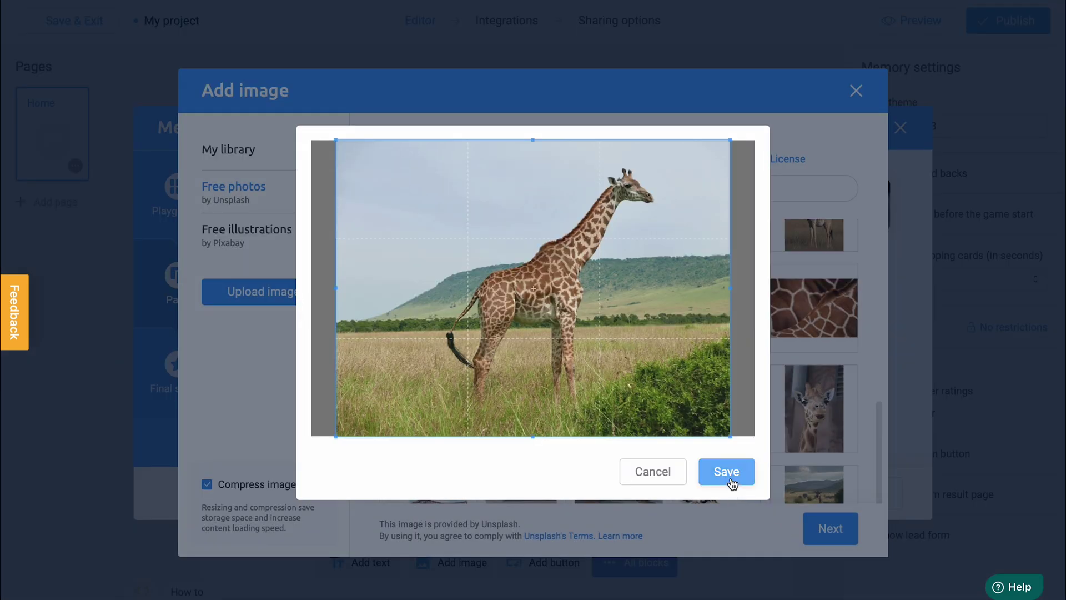
click(453, 273)
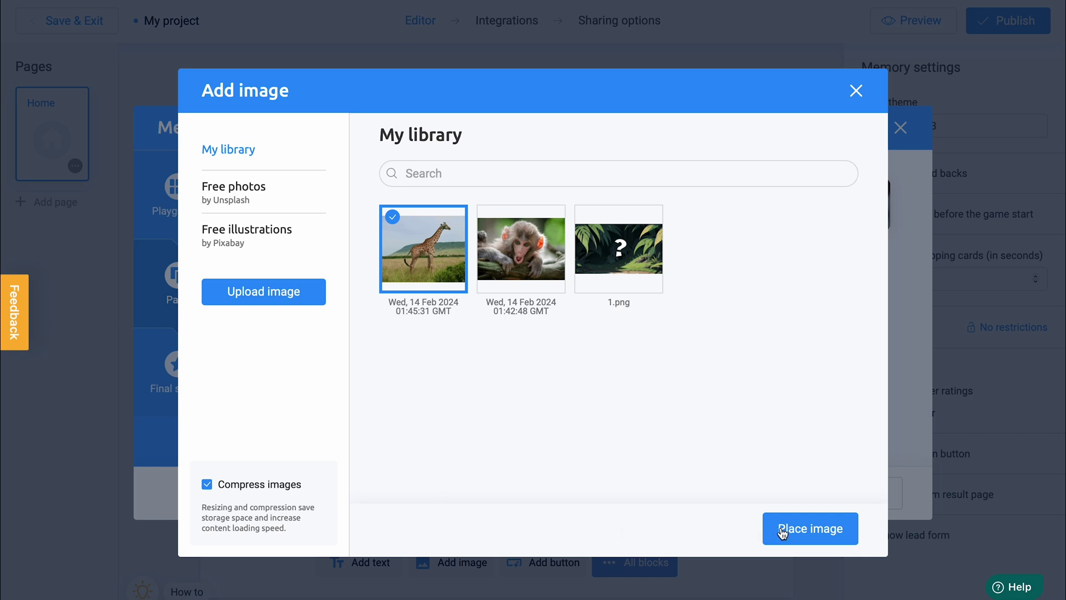
click(812, 532)
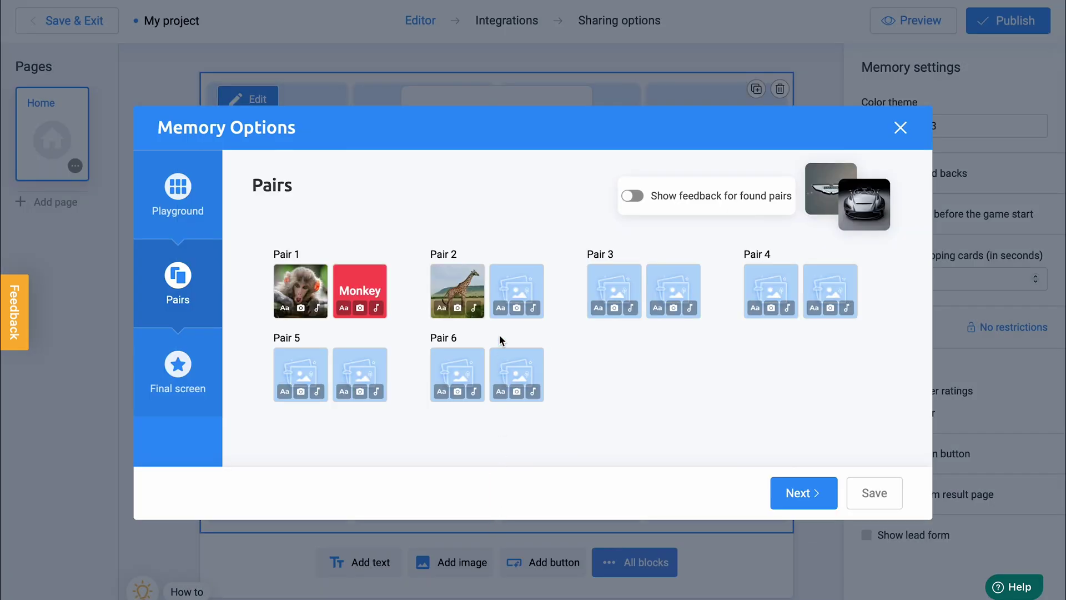
Make Pair 2's second card a green card reading 'Giraffe'.
click(500, 307)
text(Gir)
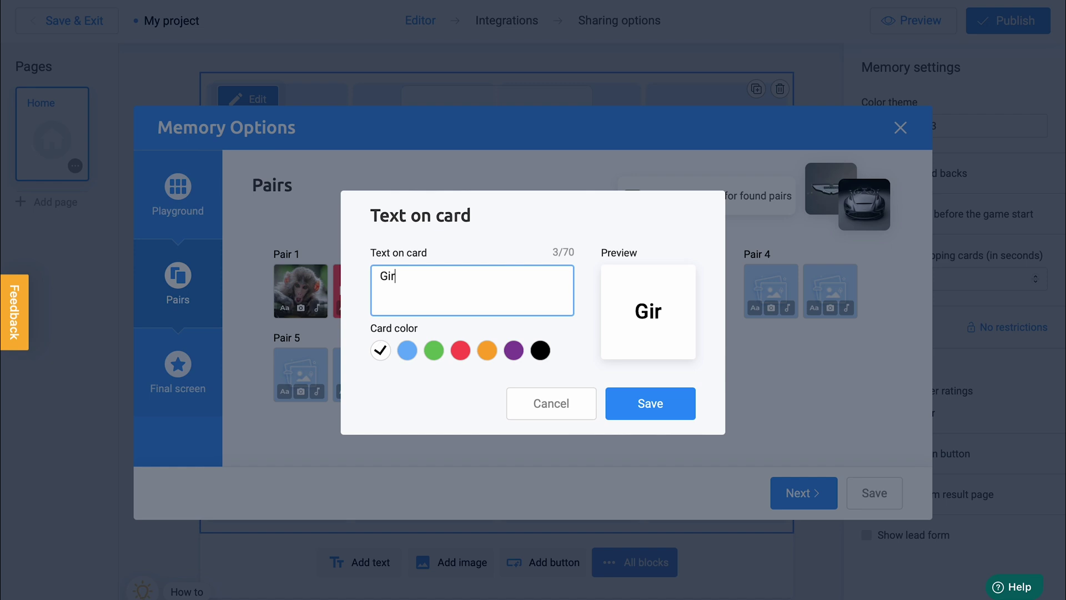
text(affe)
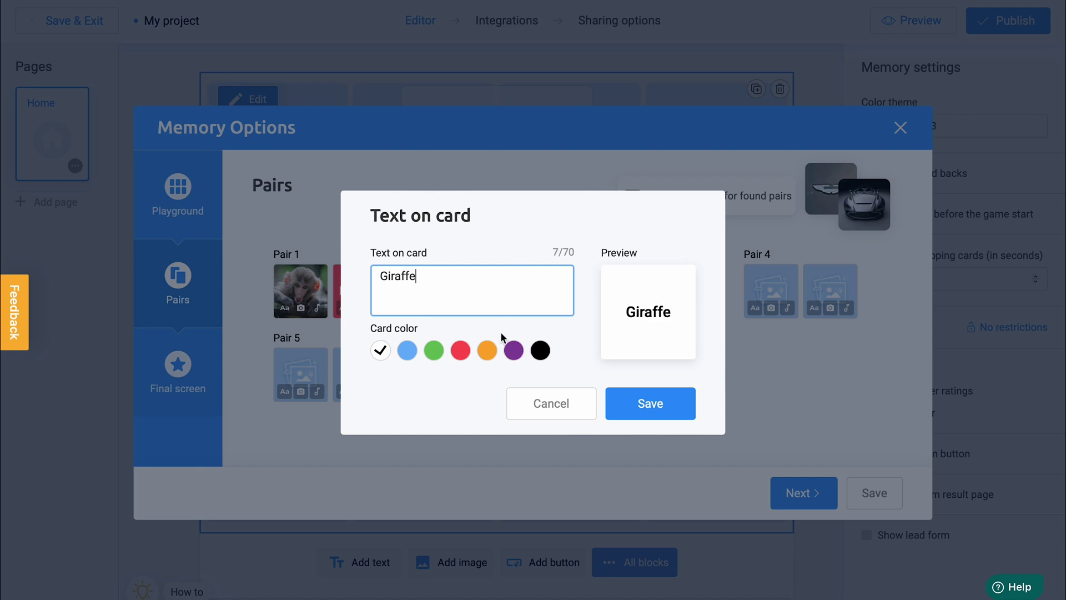
click(435, 351)
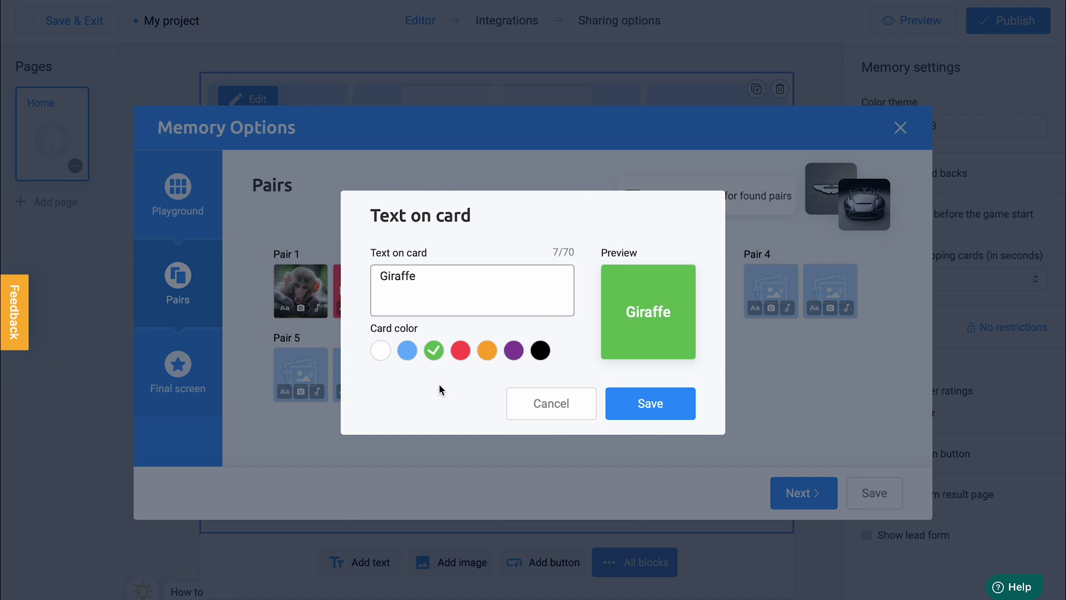
click(650, 405)
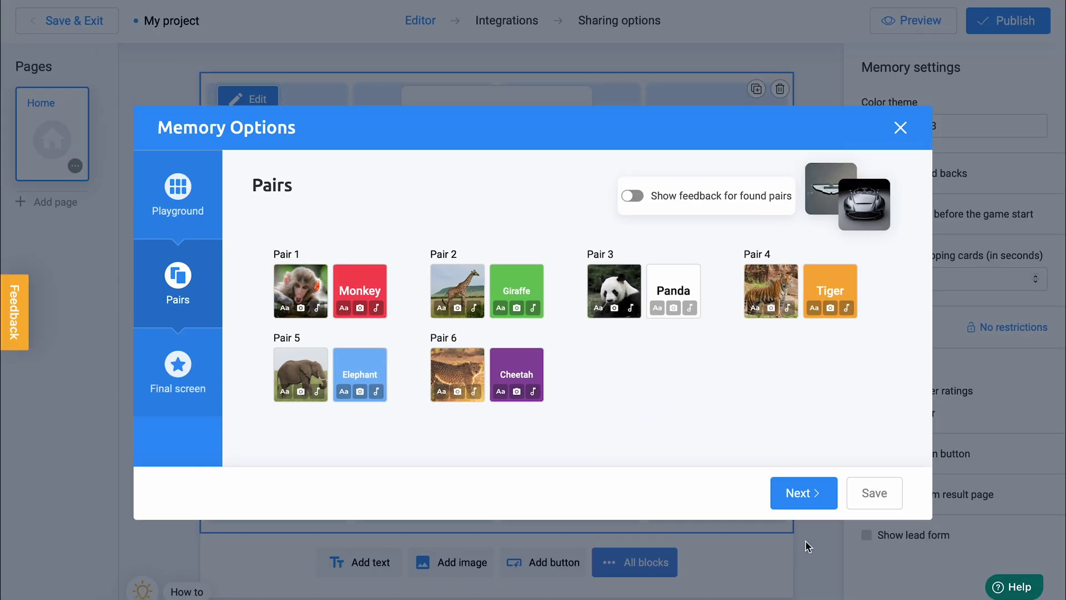
Replace the final screen's medal image with the uncropped jungle river landscape from free Unsplash photos.
click(805, 493)
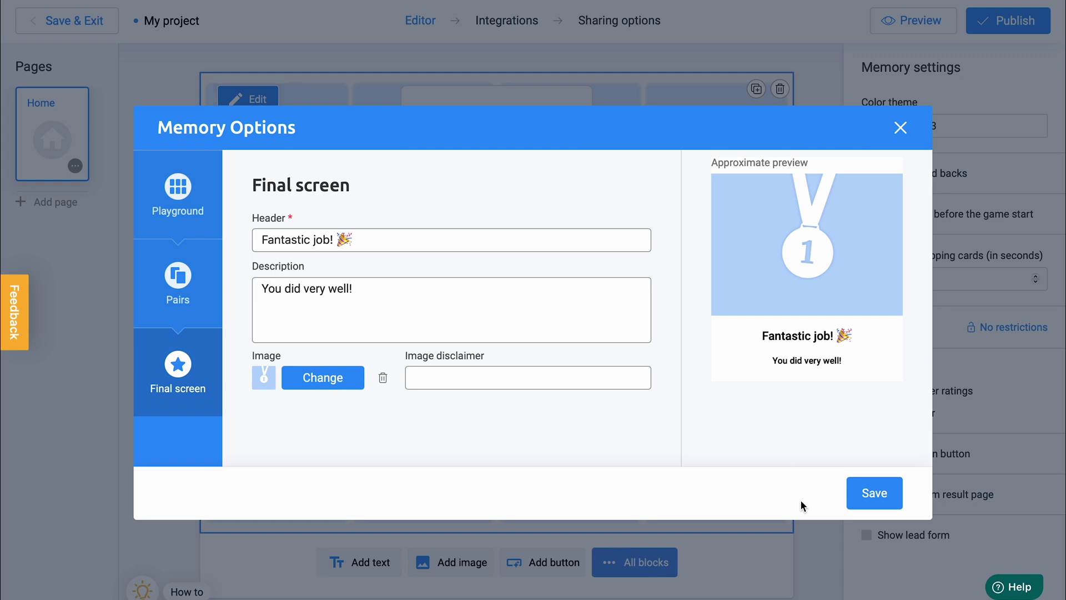
click(322, 379)
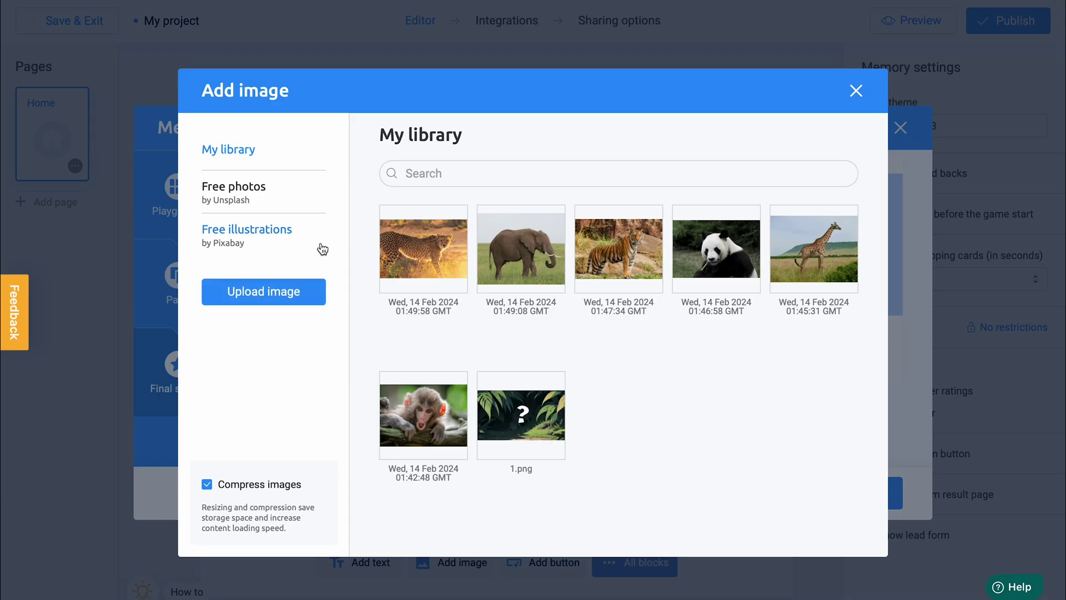
click(322, 207)
click(463, 192)
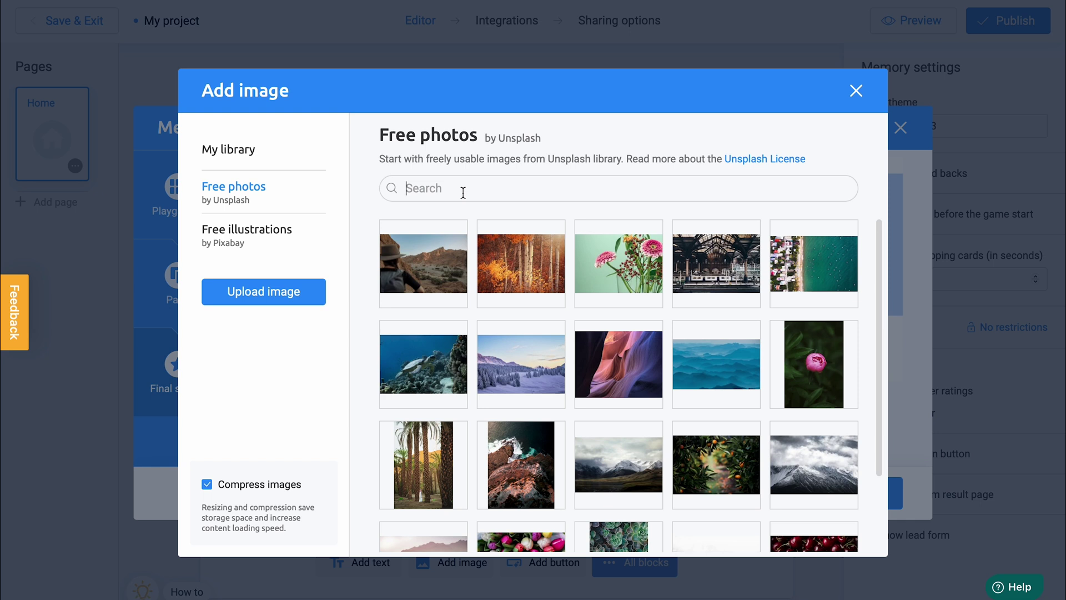
text(jungle)
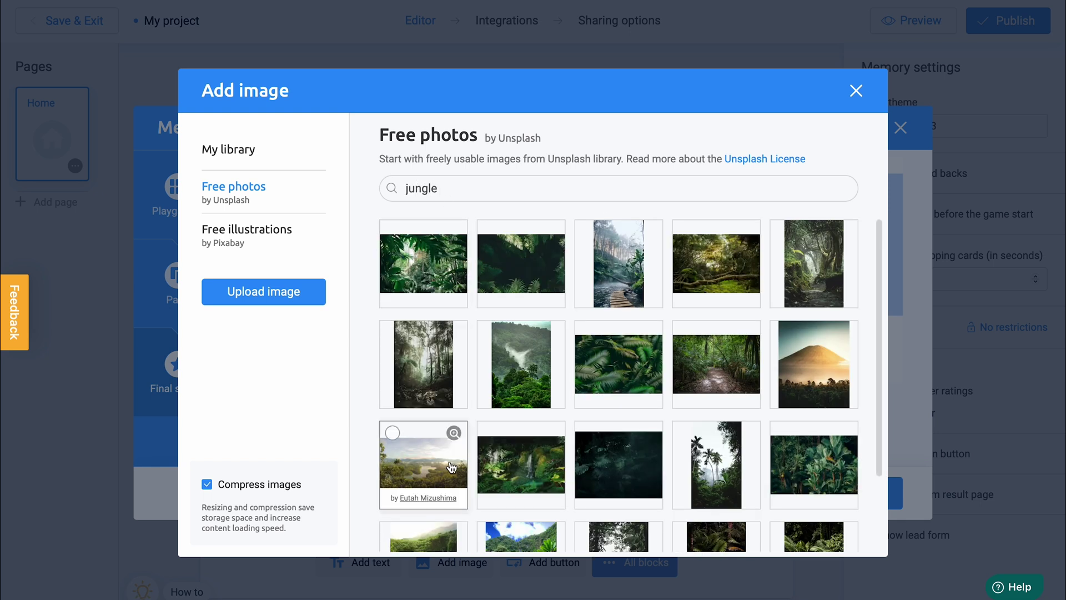
click(451, 466)
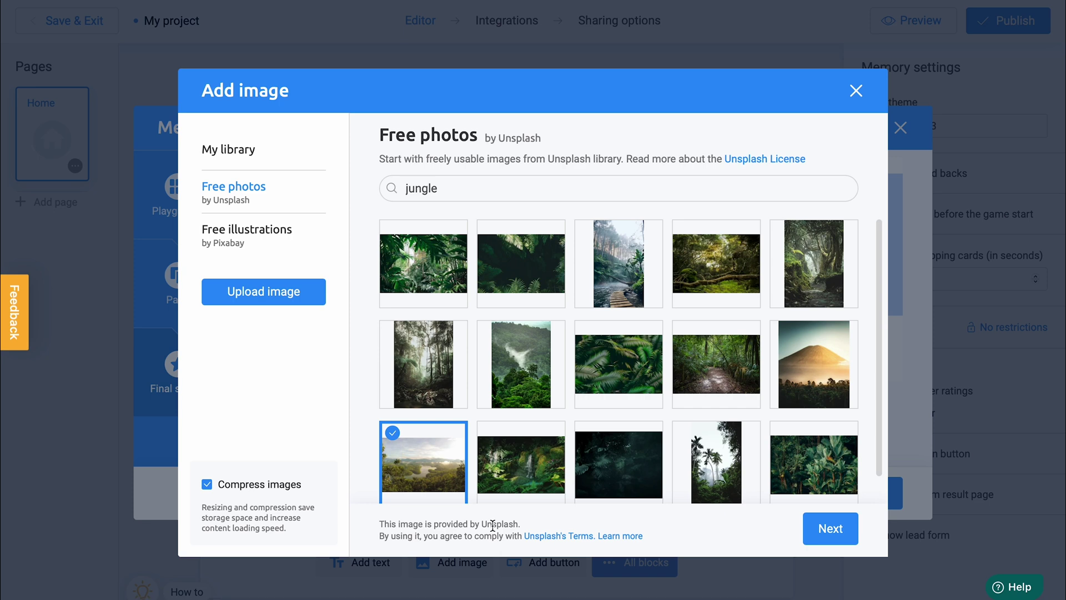
click(822, 526)
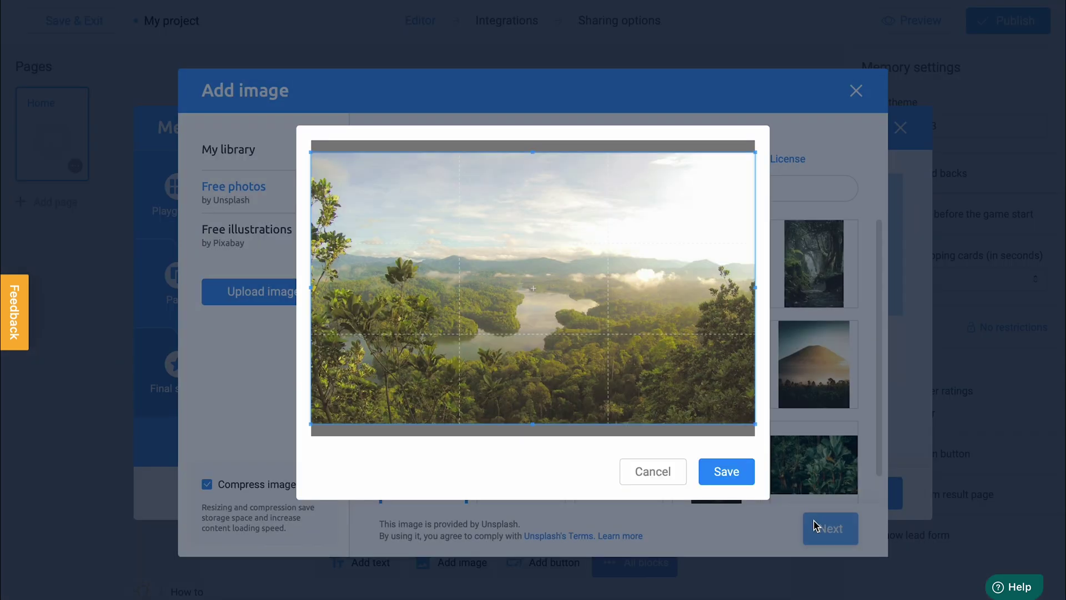
click(716, 471)
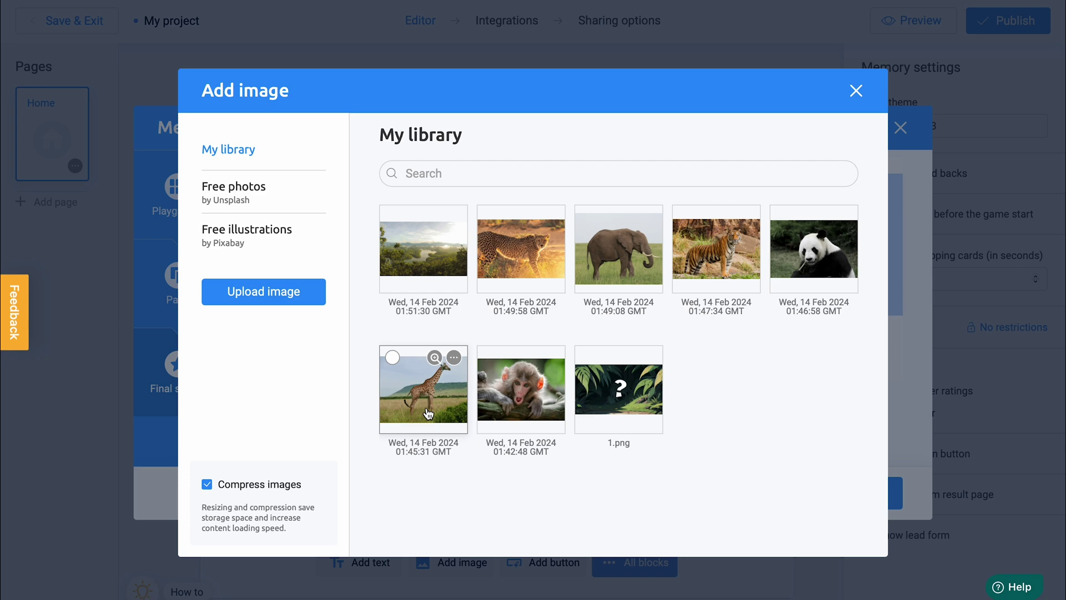
click(428, 271)
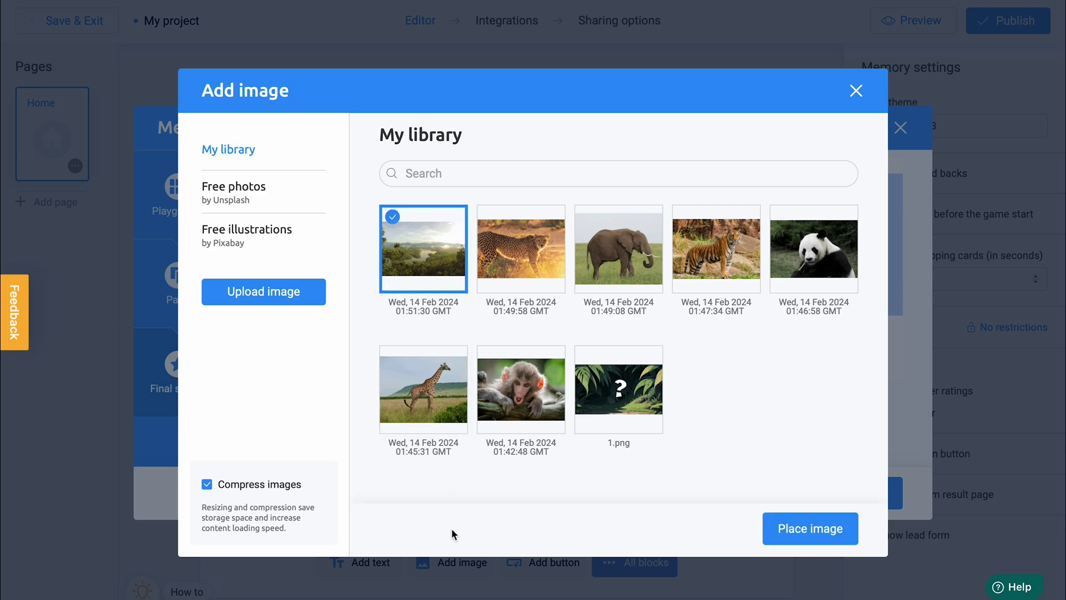
click(810, 530)
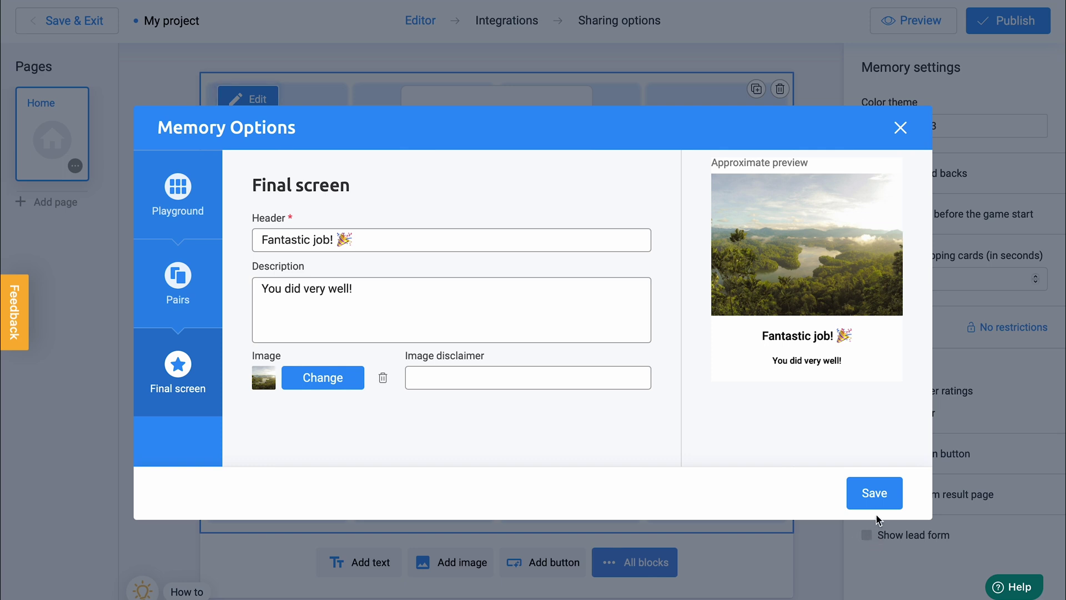
Save the game options, then upload the 2.png Jungle Book banner uncropped as the page header.
click(875, 494)
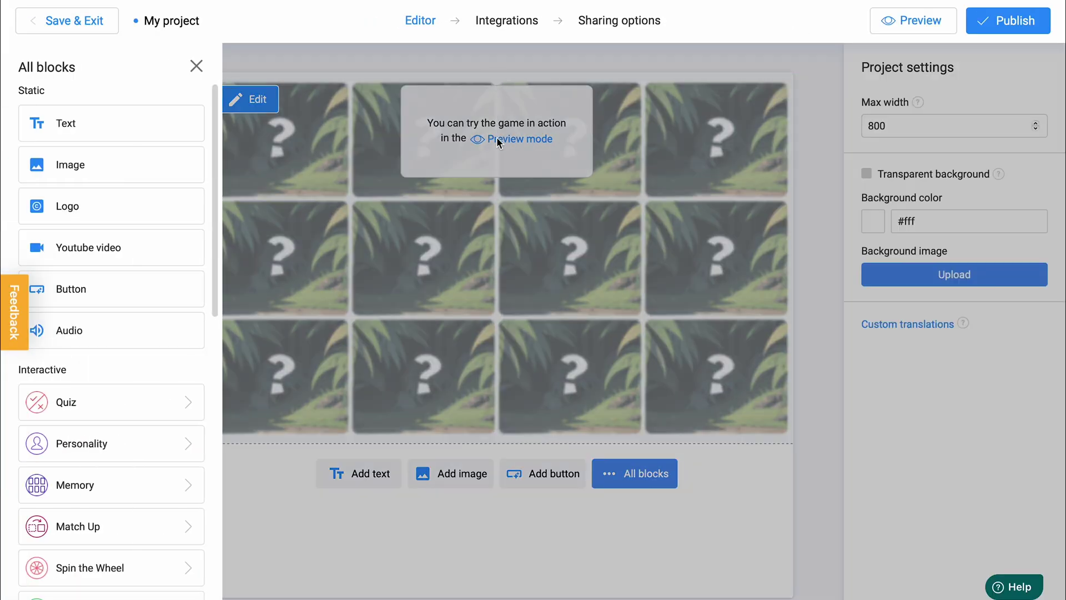
click(197, 153)
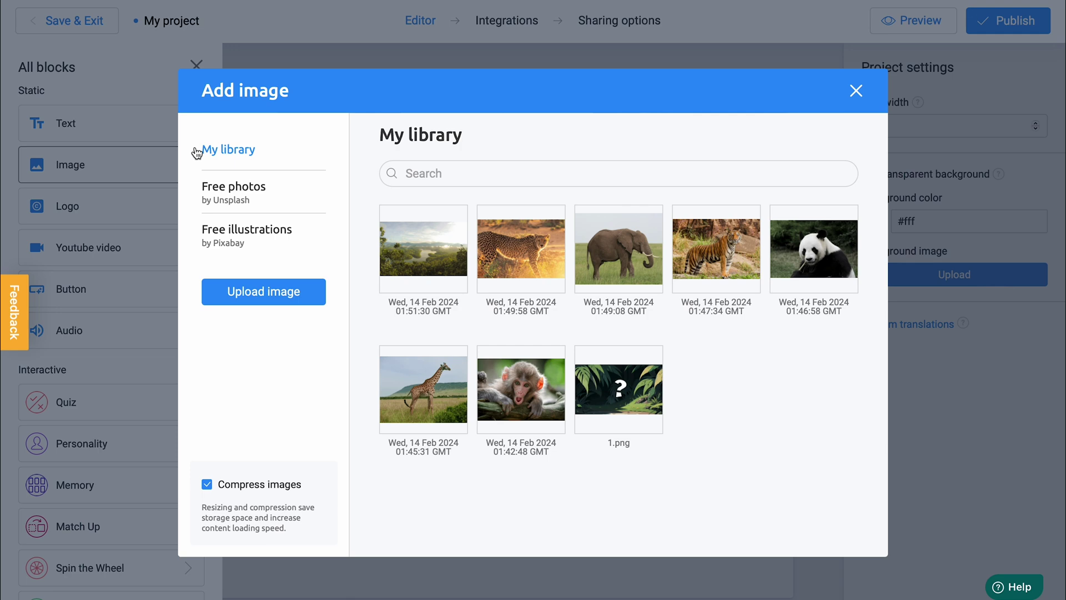
click(207, 292)
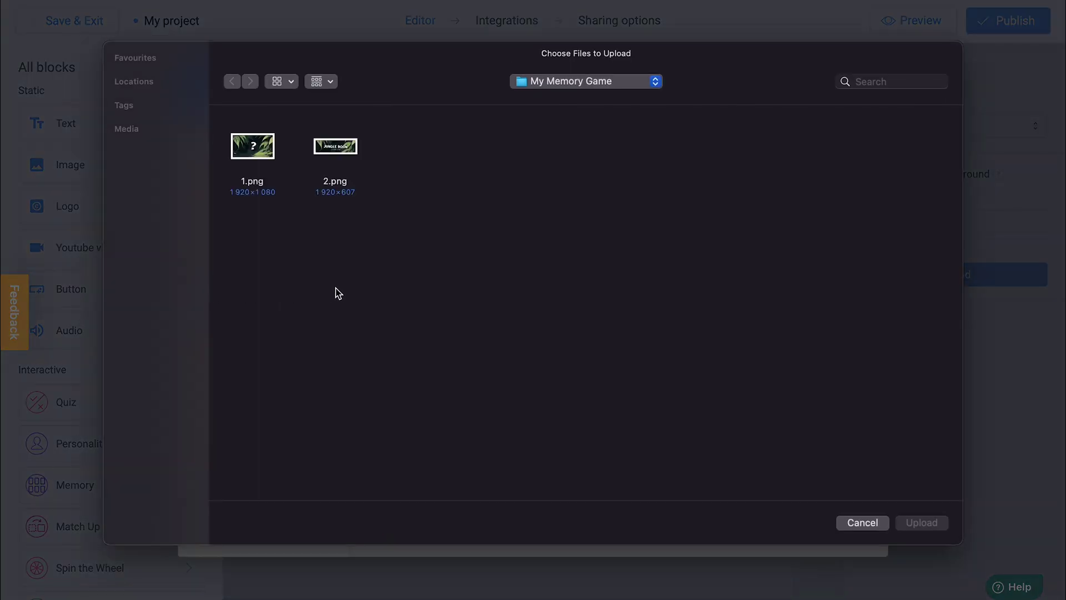
double_click(332, 149)
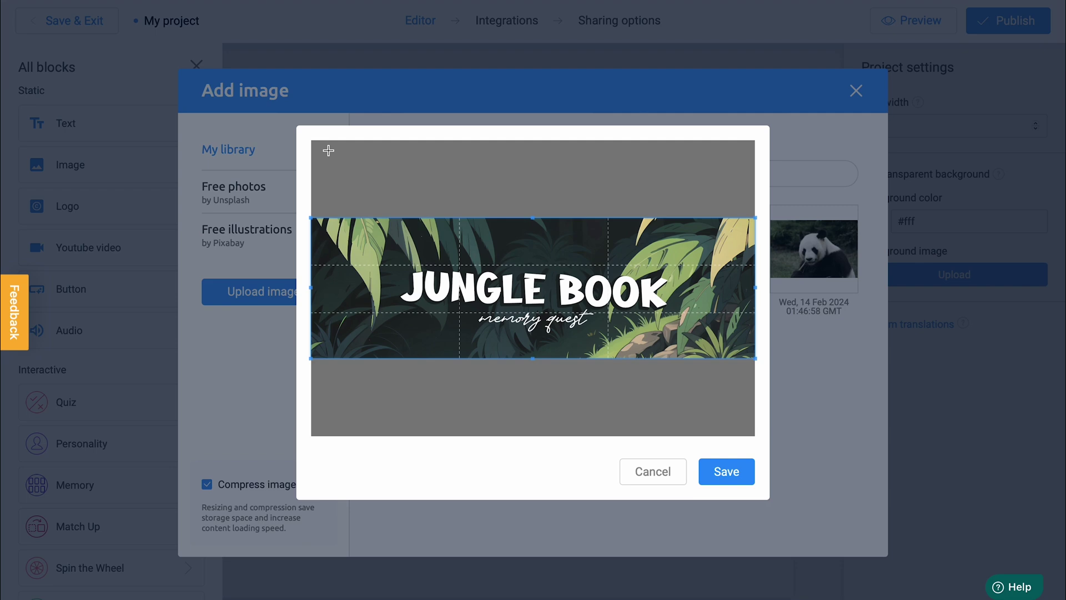
click(705, 470)
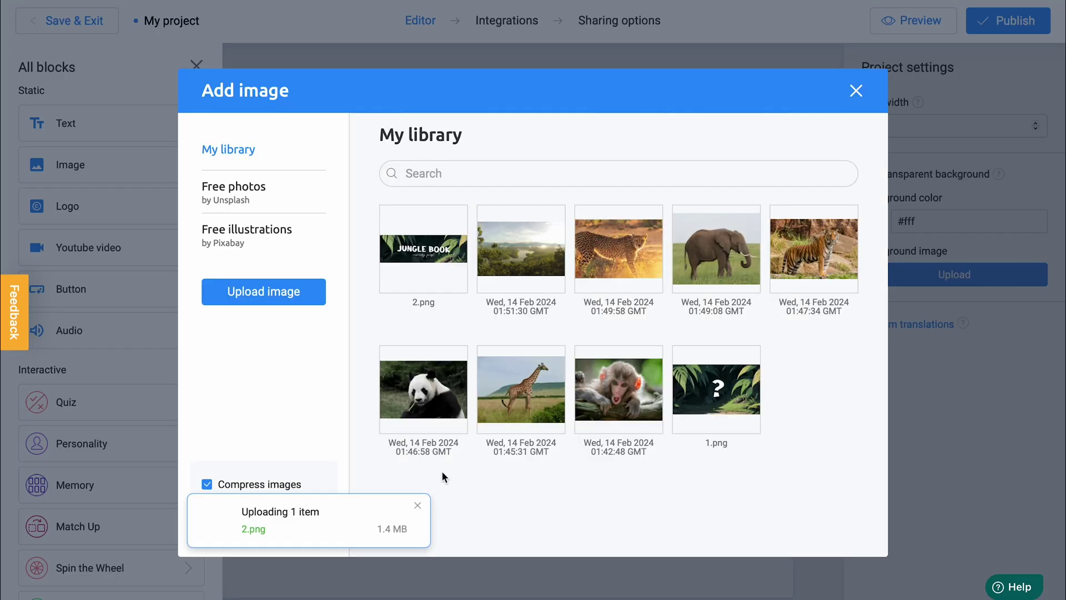
click(425, 274)
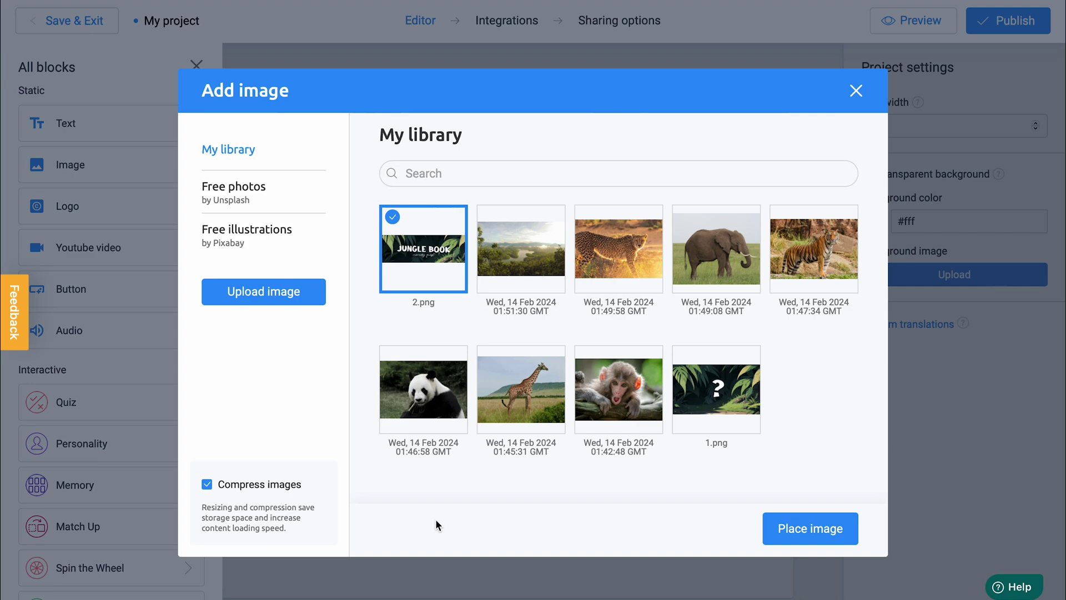
click(802, 528)
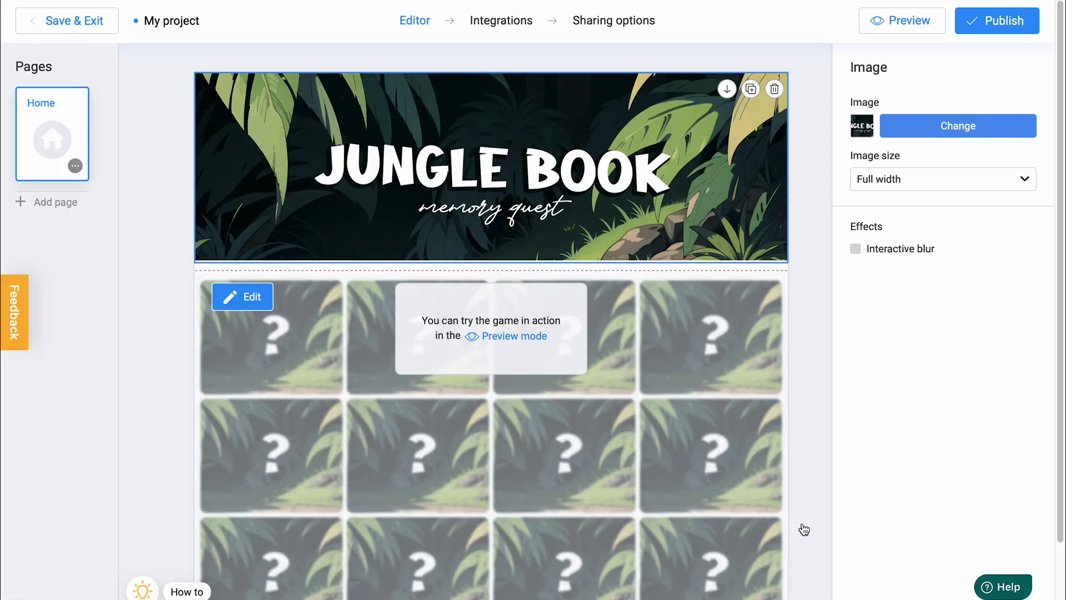
Enable 'Show cards before the game start' in Memory settings, keeping 3 seconds to memorize.
click(746, 533)
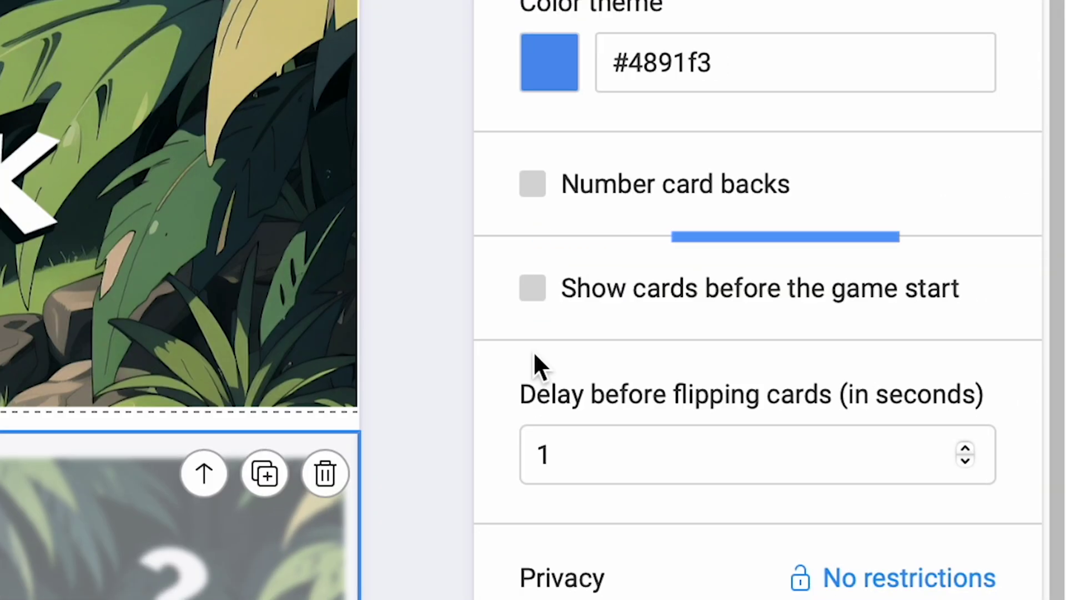
click(533, 289)
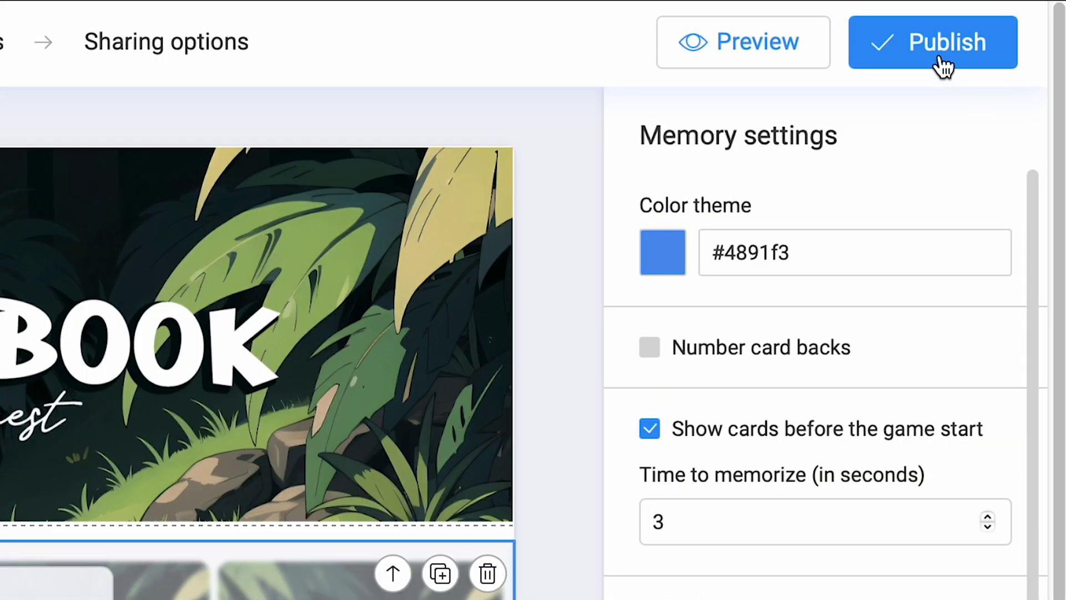
Publish the Jungle Book memory game.
click(940, 60)
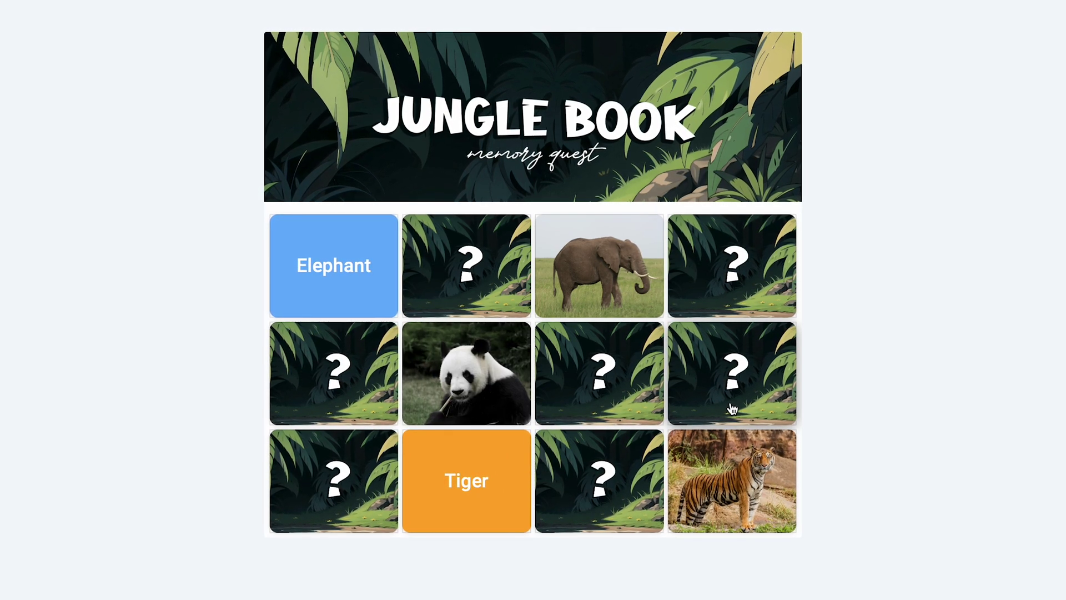
Flip cards in the live game to match the Panda and Monkey pairs.
click(706, 410)
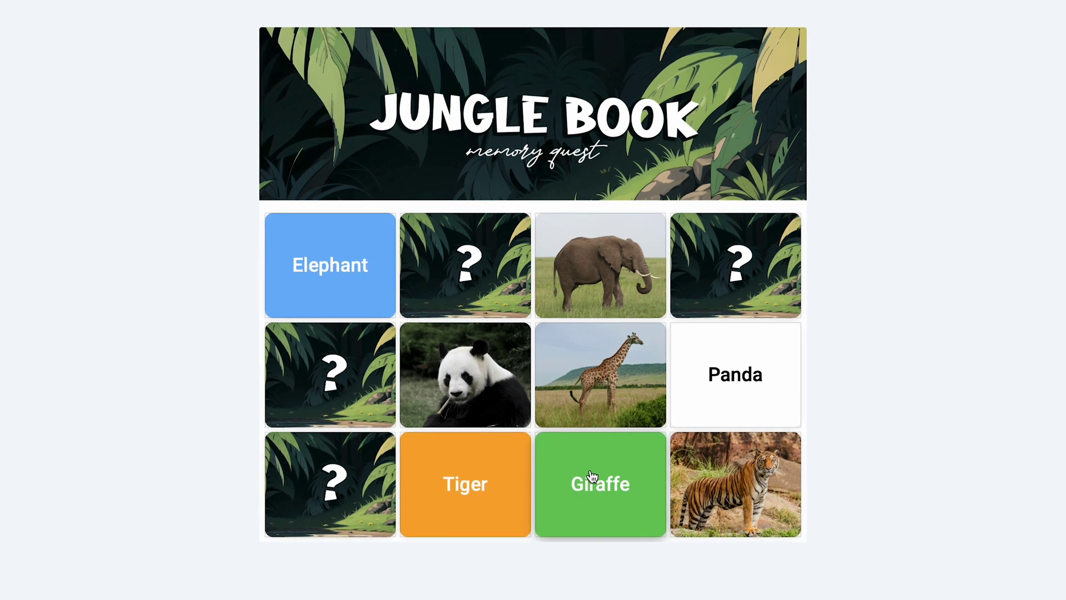
click(358, 474)
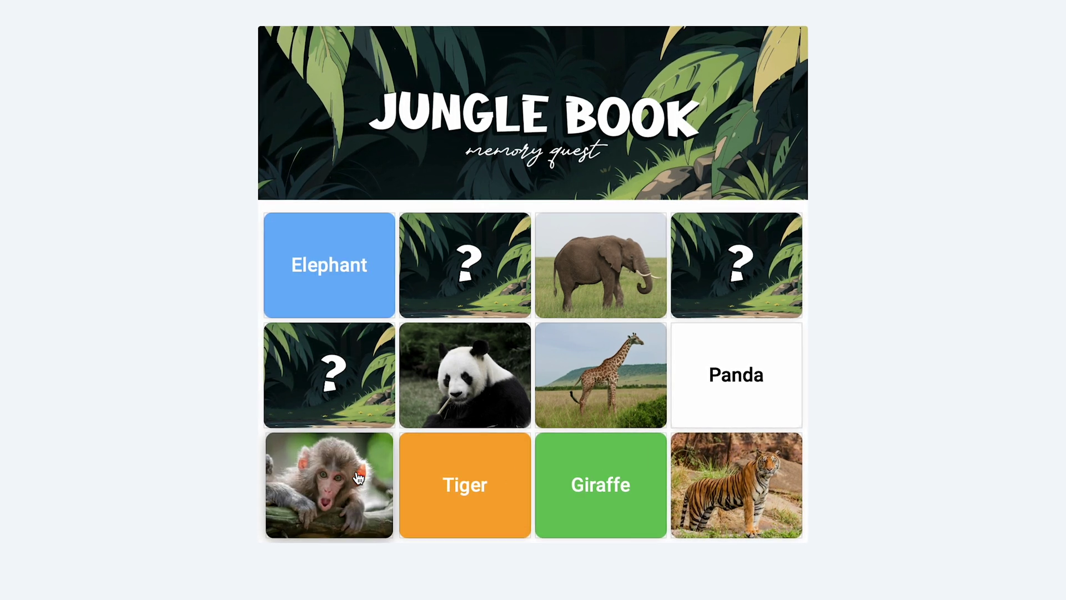
click(364, 389)
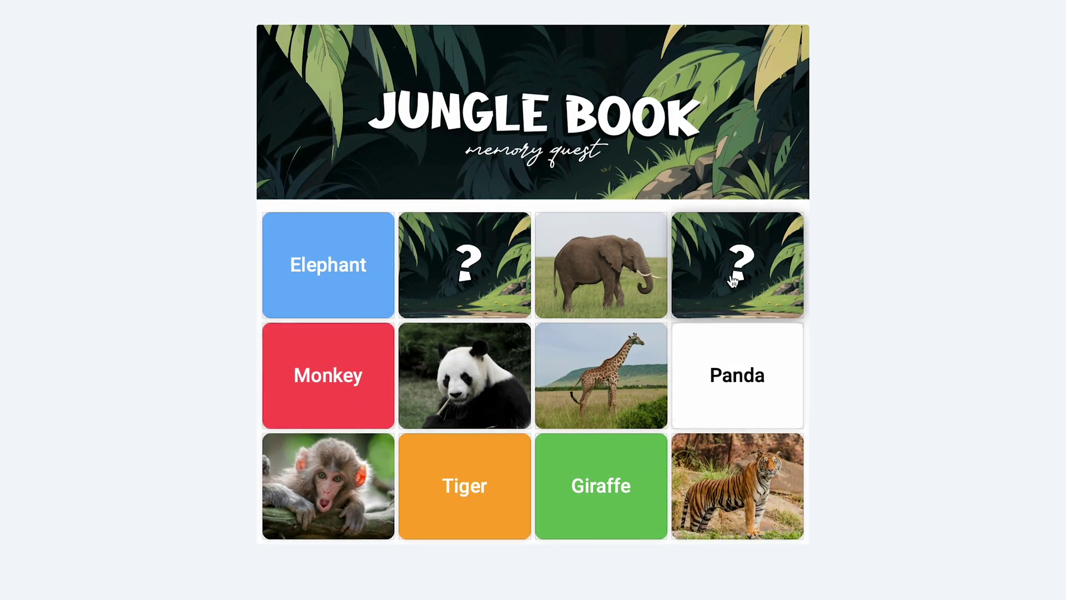